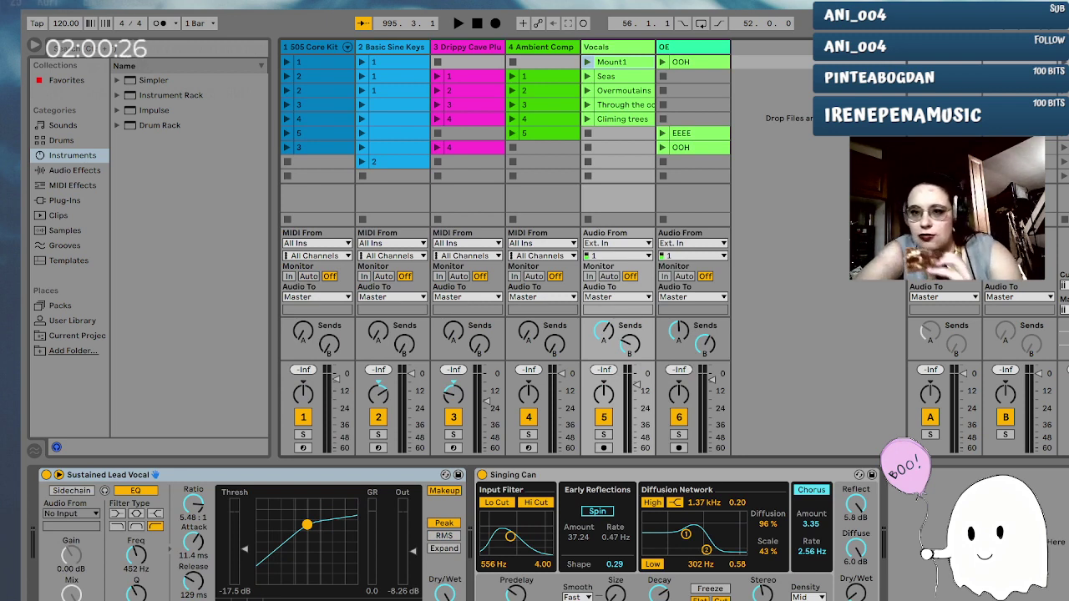
Find the reastream-standalone plug-in among the ReaPlugs and add it to the Master track's effect chain
{"action": "left_click", "coordinate": [1044, 391]}
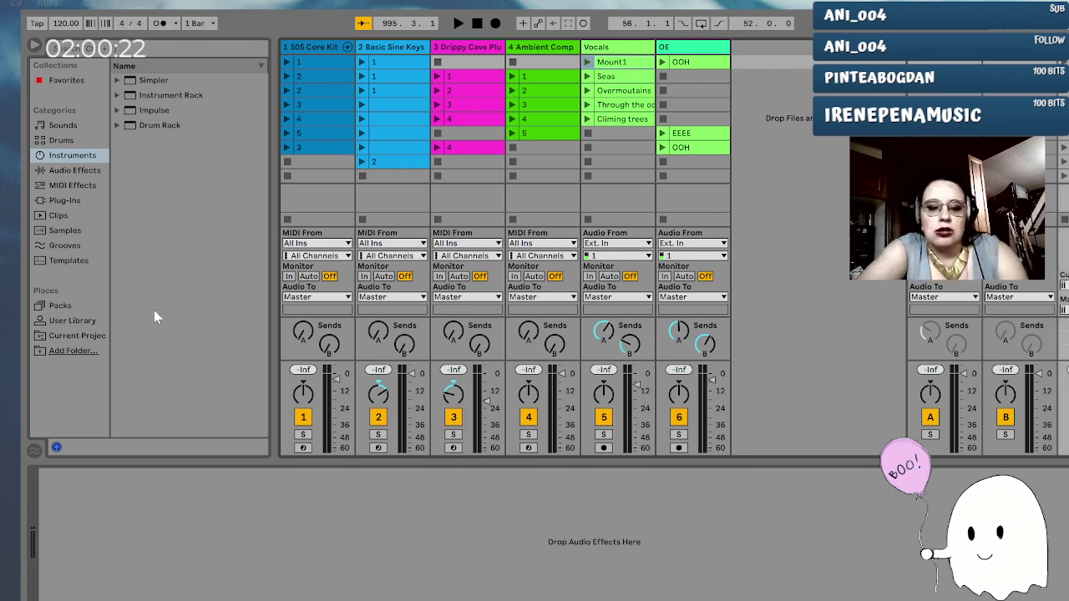
{"action": "left_click", "coordinate": [140, 52]}
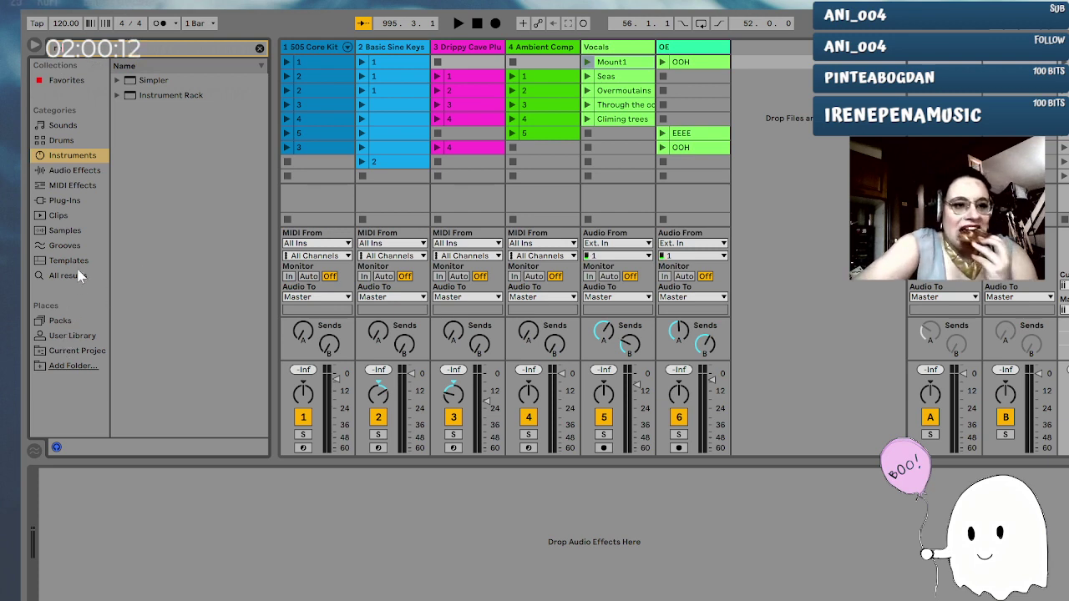
{"action": "left_click", "coordinate": [74, 202]}
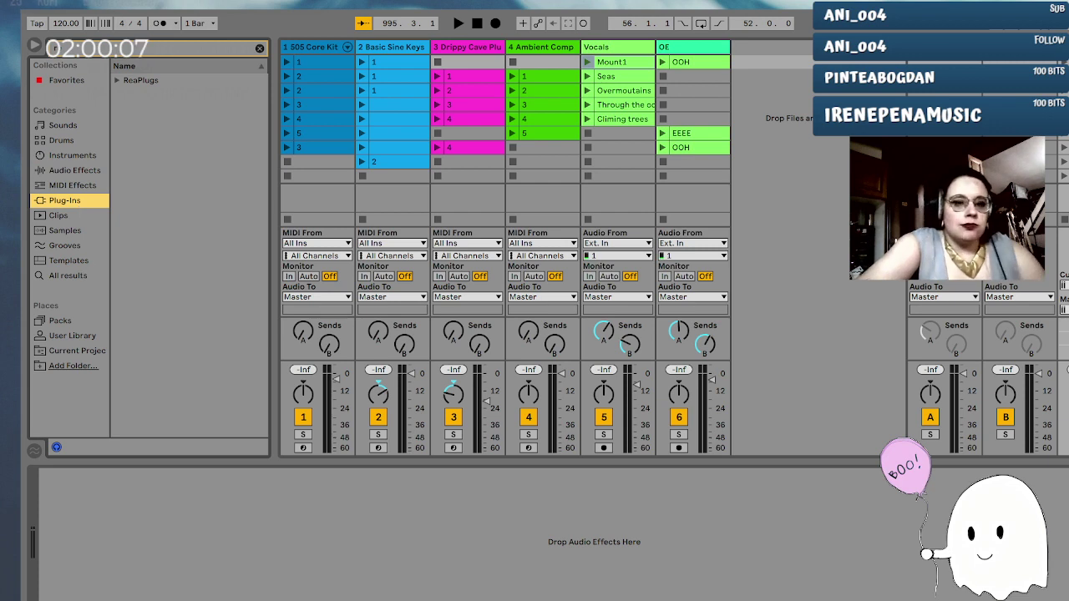
{"action": "double_click", "coordinate": [140, 79]}
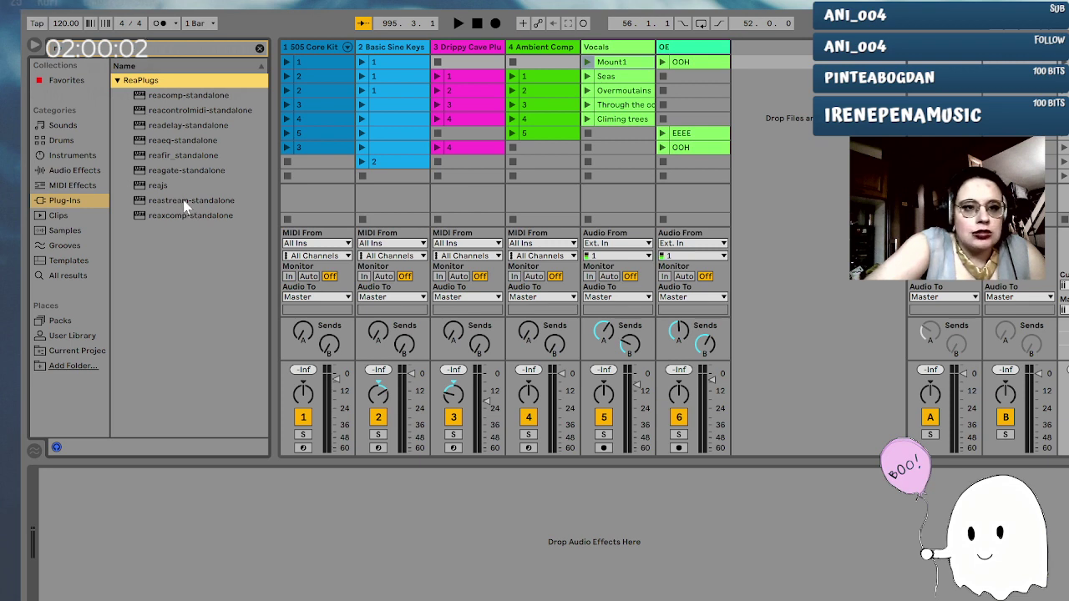
{"action": "left_click_drag", "start_coordinate": [188, 202], "coordinate": [234, 501]}
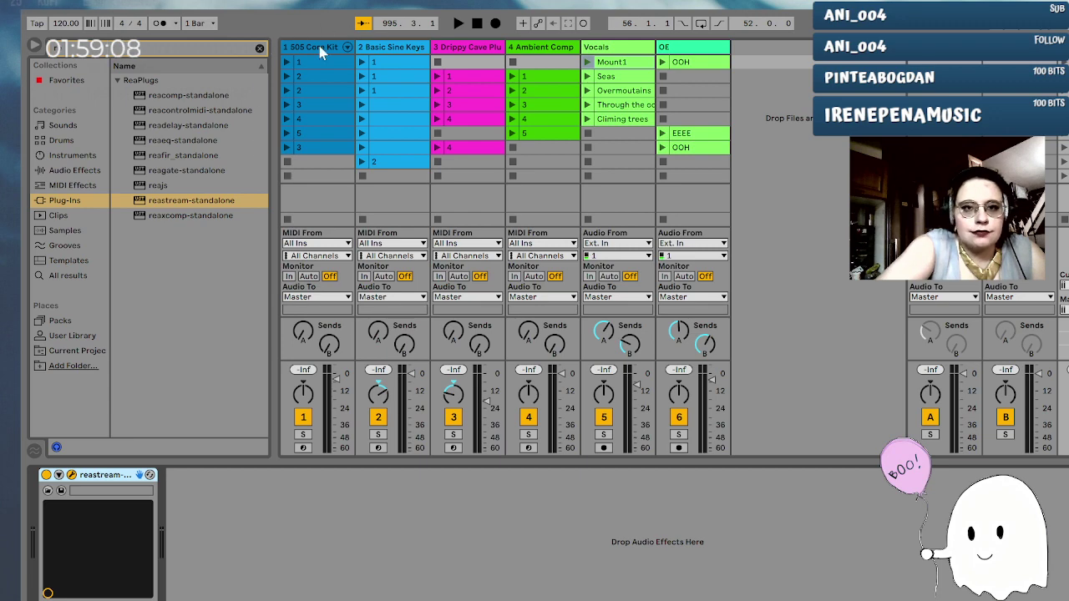
Launch the first-row clips one by one: 505 Core Kit, Basic Sine Keys, OOH on the OE track, and Mount1 on Vocals
{"action": "left_click", "coordinate": [288, 62]}
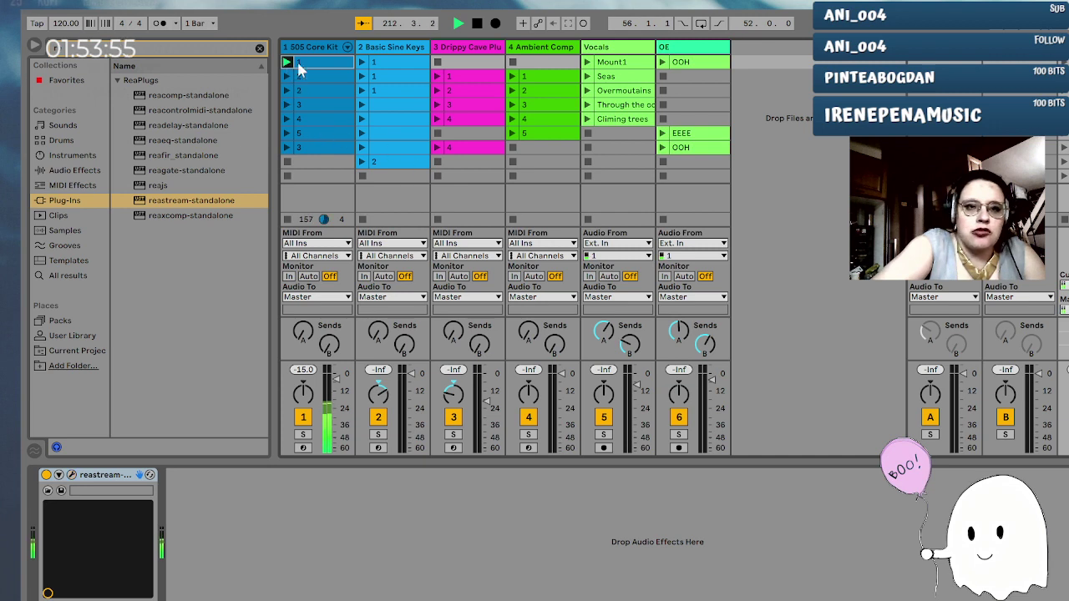
{"action": "left_click", "coordinate": [362, 63]}
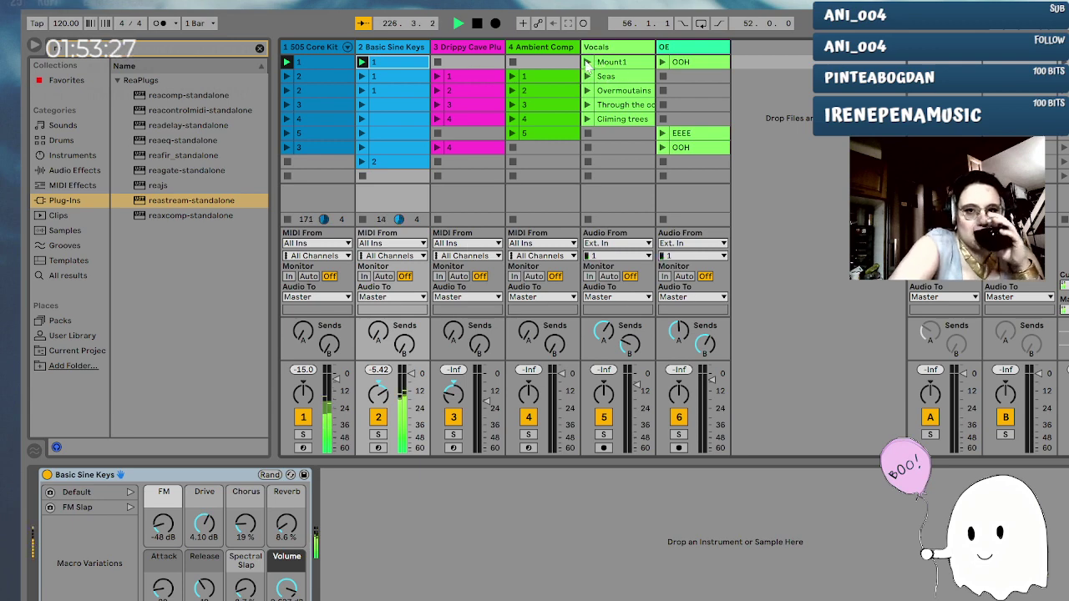
{"action": "left_click", "coordinate": [662, 63]}
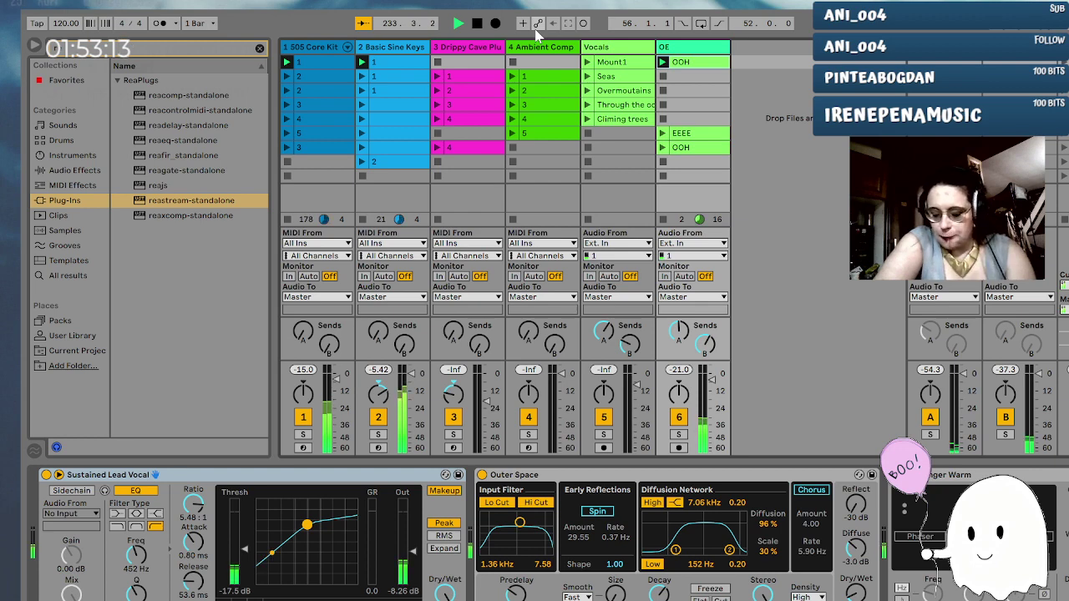
{"action": "left_click", "coordinate": [588, 65]}
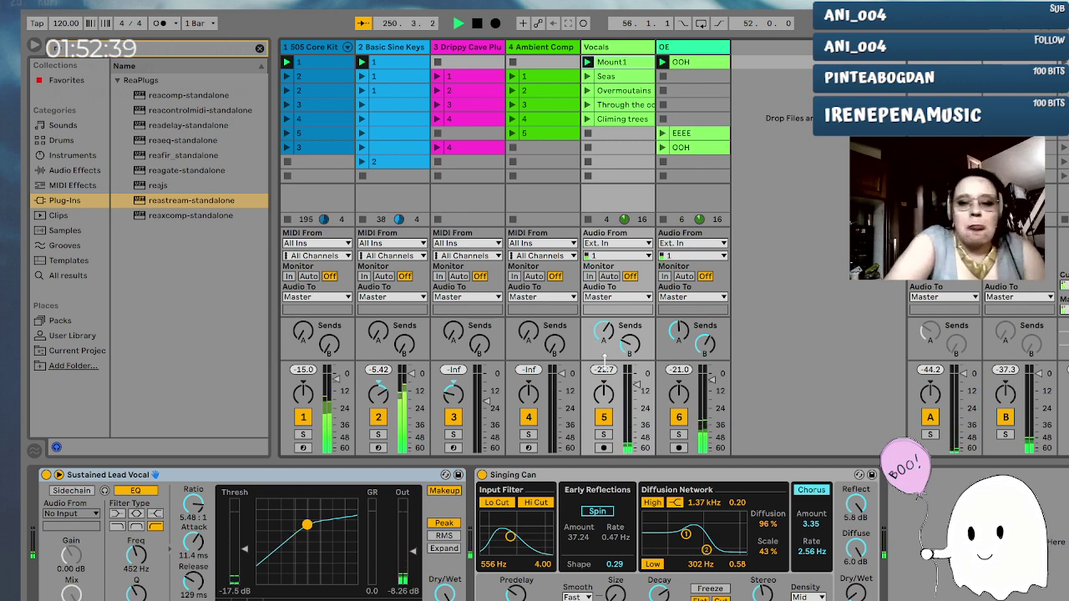
Launch the second-row clips one by one: 505 Core Kit, Seas on Vocals, Basic Sine Keys, Drippy Cave Pluck and Ambient Comp
{"action": "left_click", "coordinate": [287, 76]}
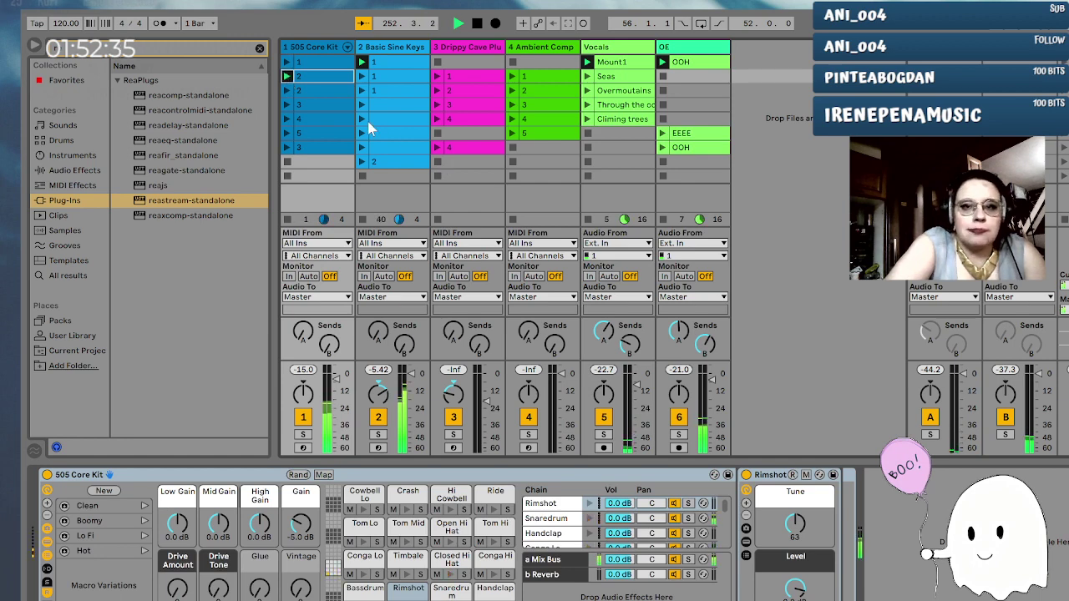
{"action": "left_click", "coordinate": [587, 76]}
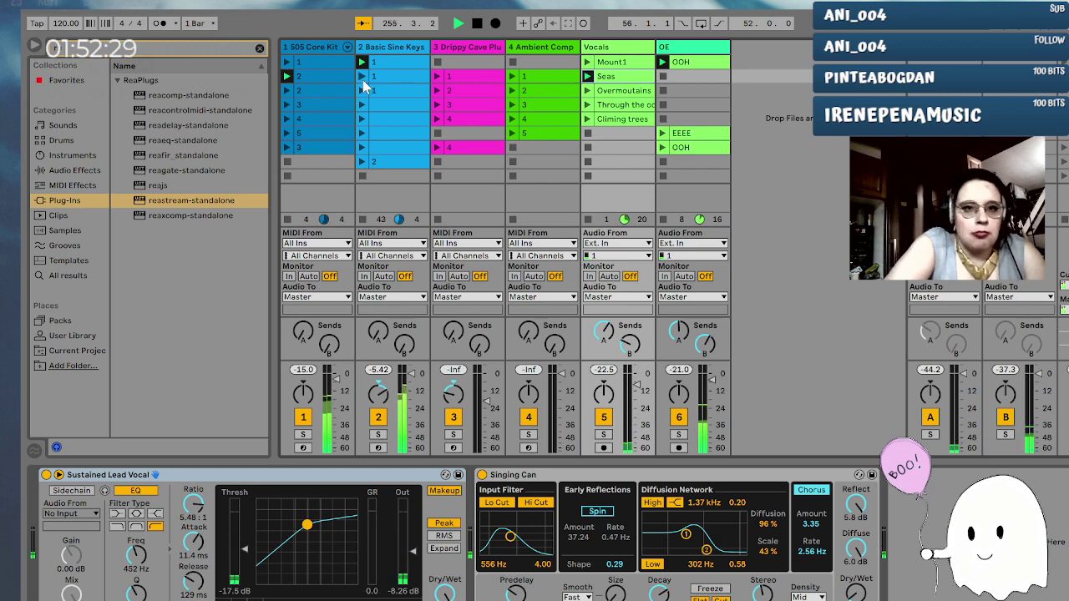
{"action": "left_click", "coordinate": [362, 77]}
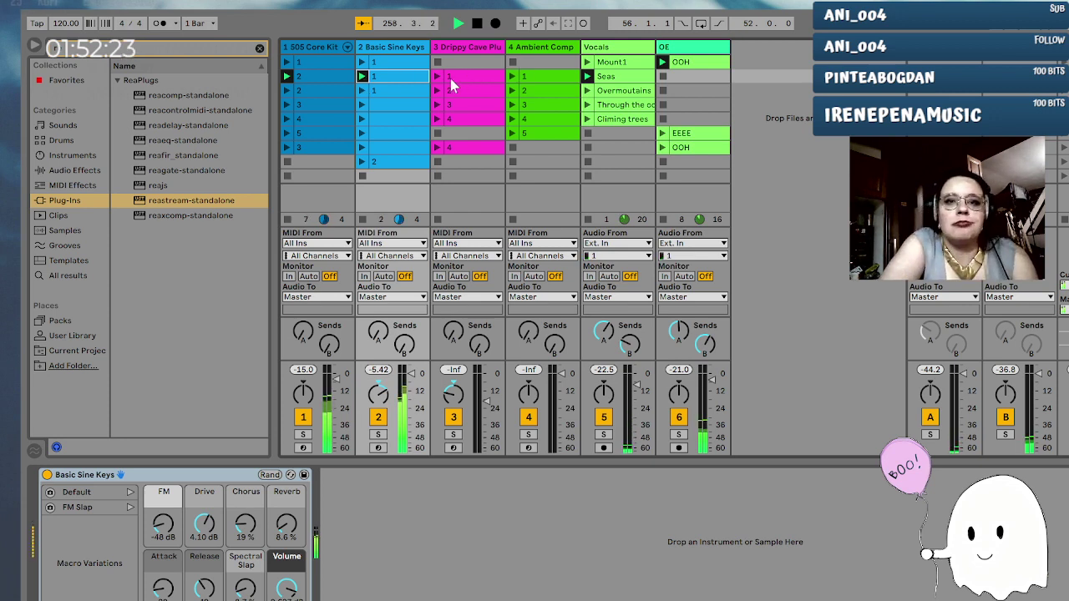
{"action": "left_click", "coordinate": [438, 76]}
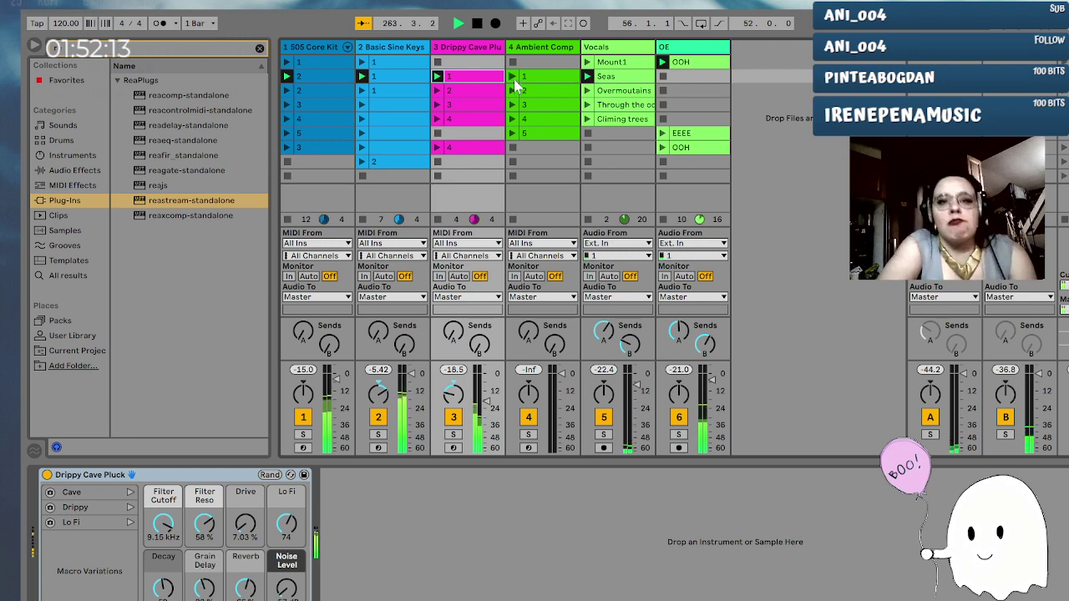
{"action": "left_click", "coordinate": [512, 76]}
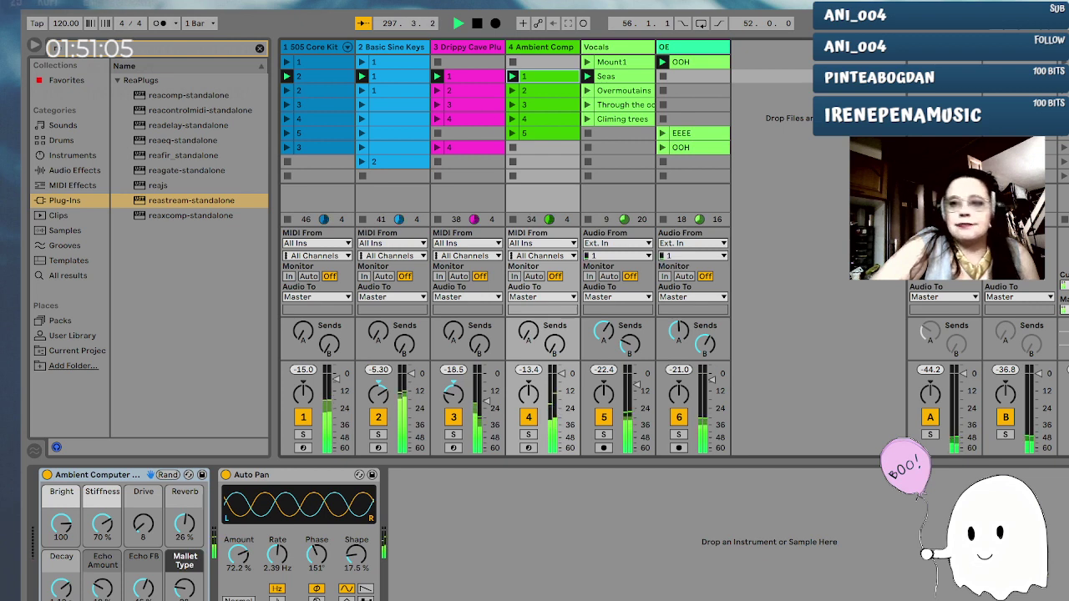
Launch the fourth-row scene with Through the oceans, followed by the fifth-row scene with Climing trees
{"action": "key", "text": "Down"}
{"action": "key", "text": "Down"}
{"action": "key", "text": "Return"}
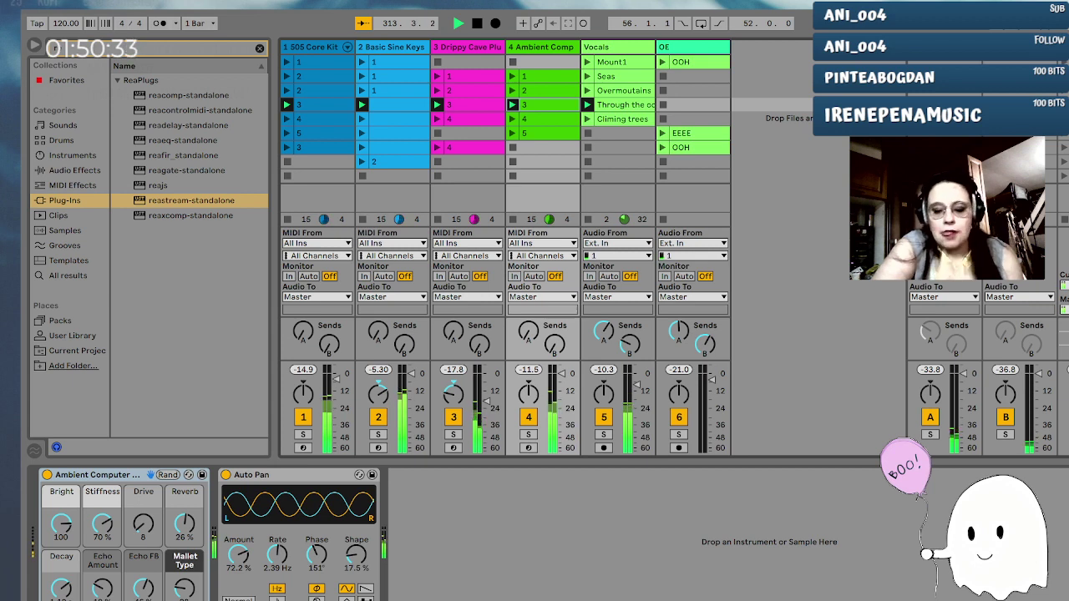
{"action": "key", "text": "Down"}
{"action": "key", "text": "Return"}
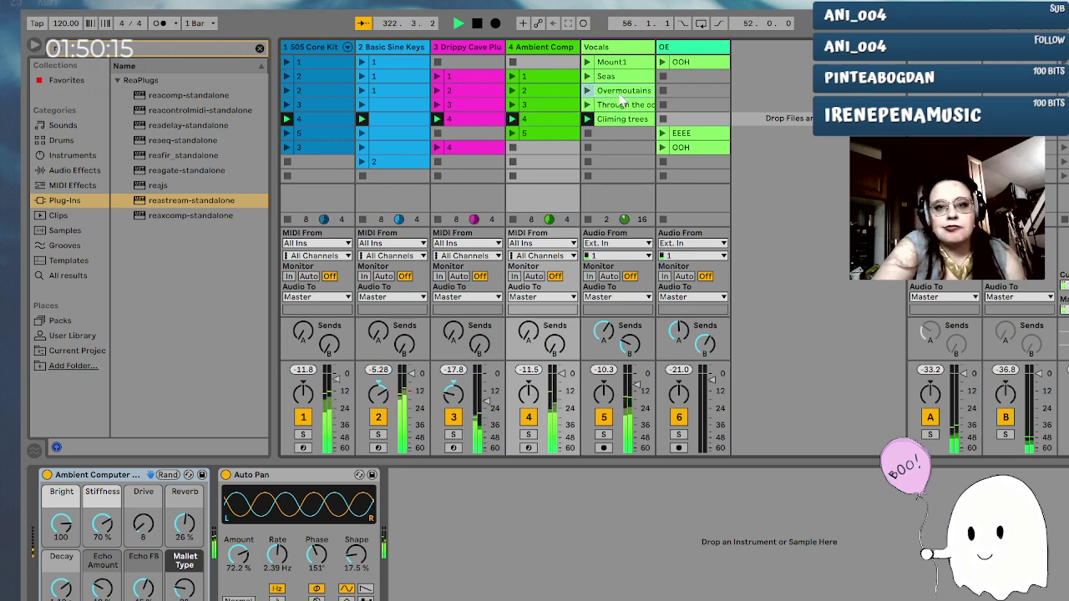
Play the Vocals clips Overmoutains, Through the oceans and Climing trees in that order, two times through
{"action": "left_click", "coordinate": [610, 92]}
{"action": "left_click", "coordinate": [587, 90]}
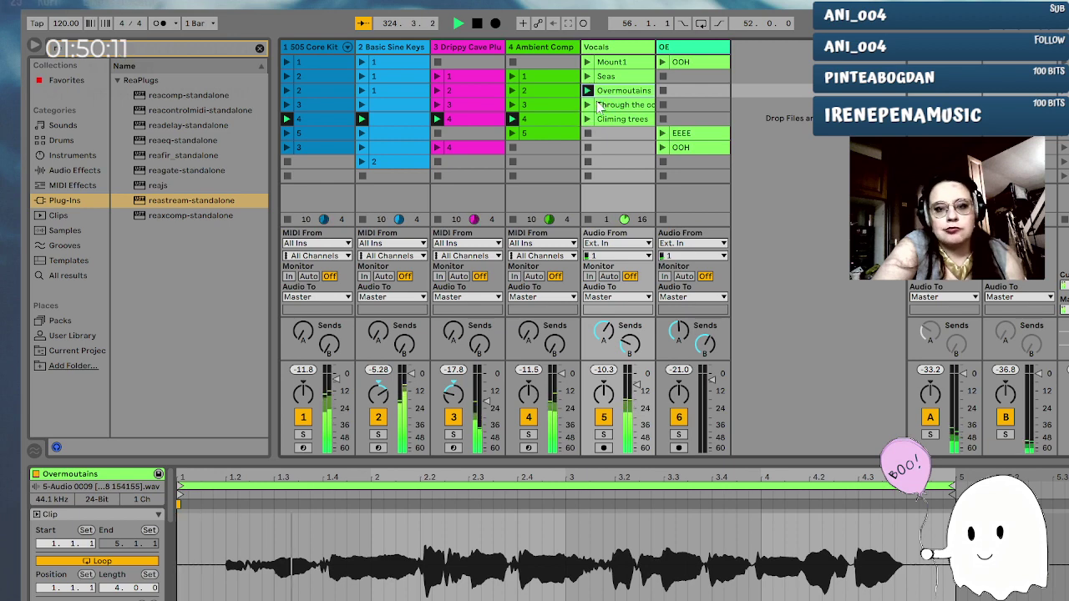
{"action": "left_click", "coordinate": [589, 104]}
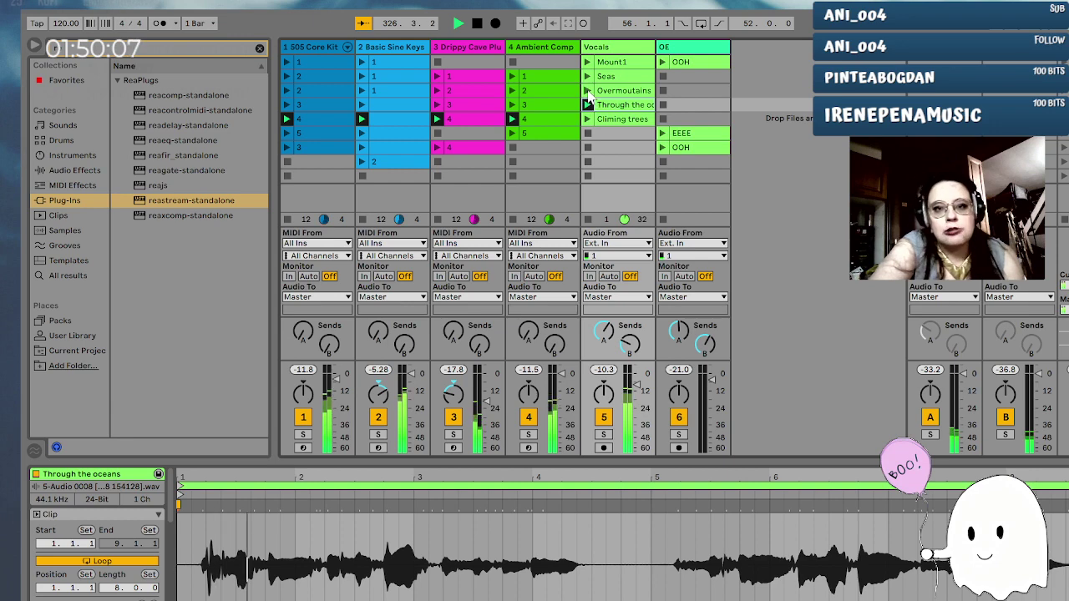
{"action": "left_click", "coordinate": [588, 119]}
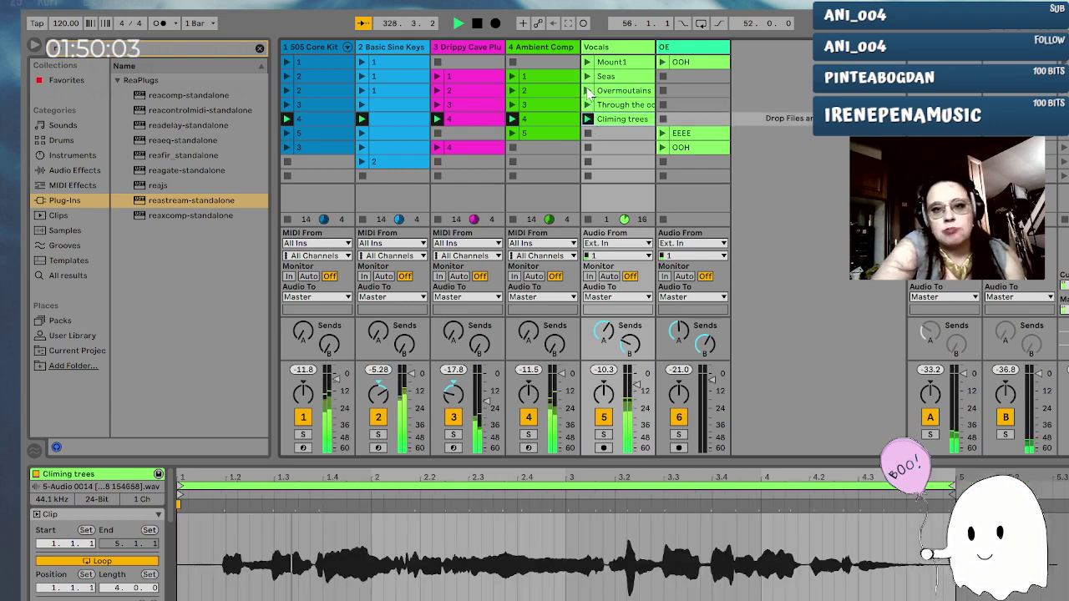
{"action": "left_click", "coordinate": [588, 91]}
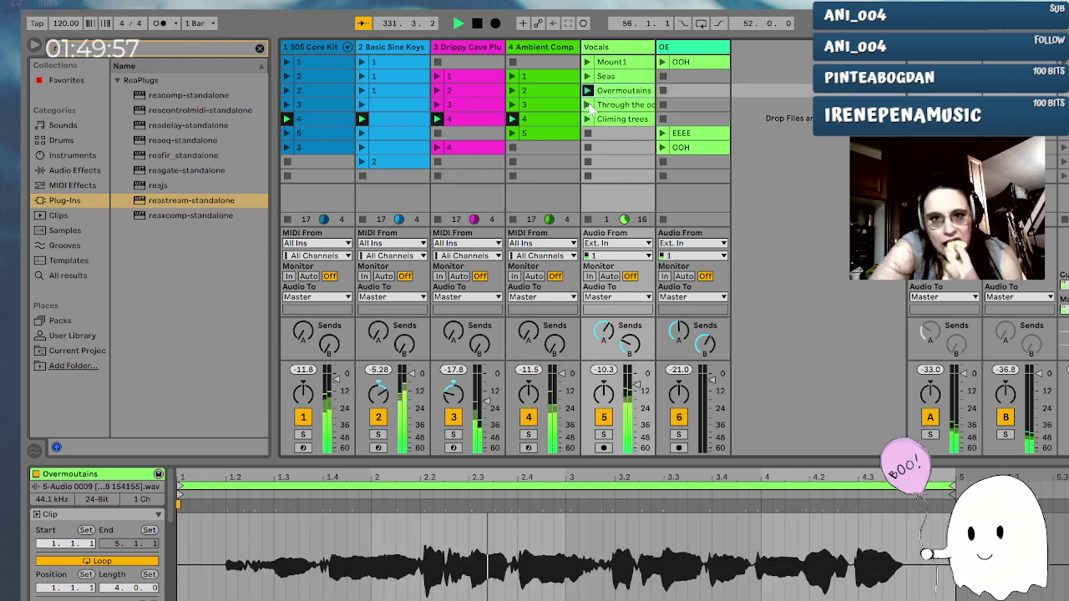
{"action": "left_click", "coordinate": [588, 106]}
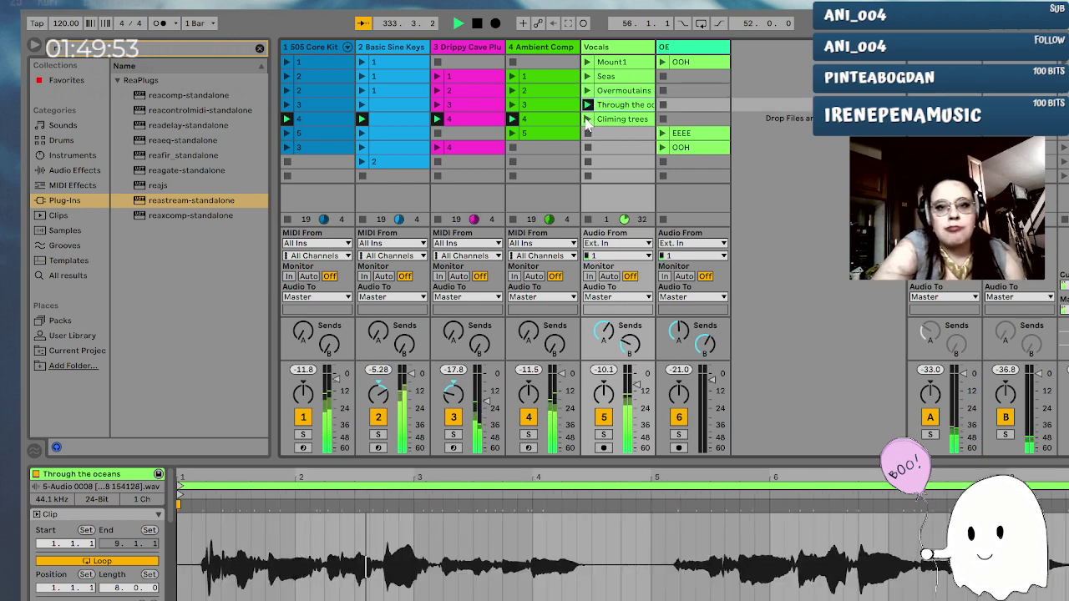
{"action": "left_click", "coordinate": [588, 119]}
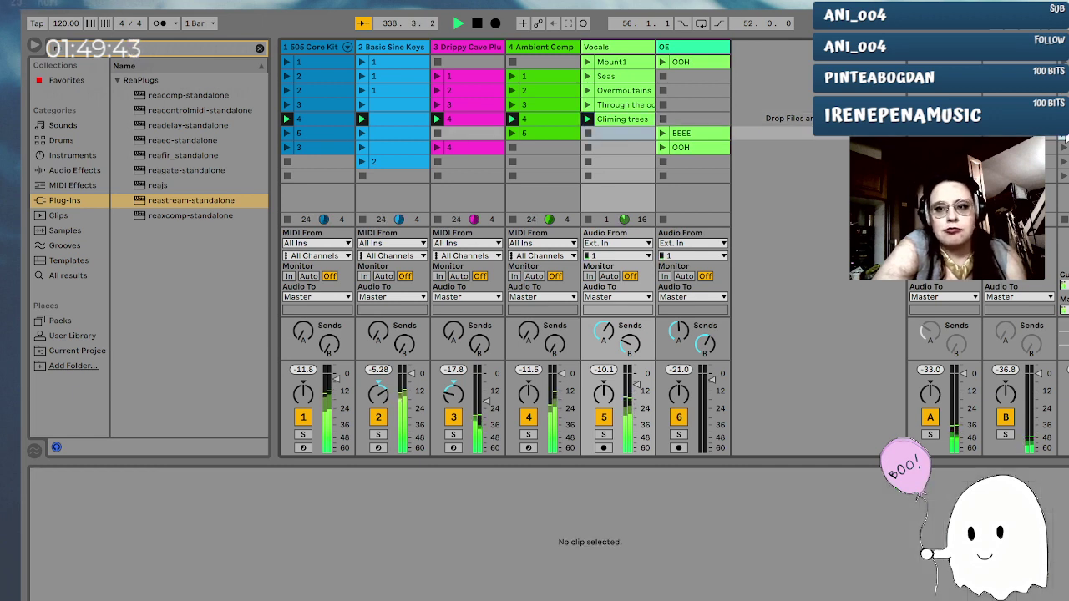
Launch the sixth-row scene with the EEEE clip, followed by the seventh-row scene
{"action": "key", "text": "Down"}
{"action": "key", "text": "Return"}
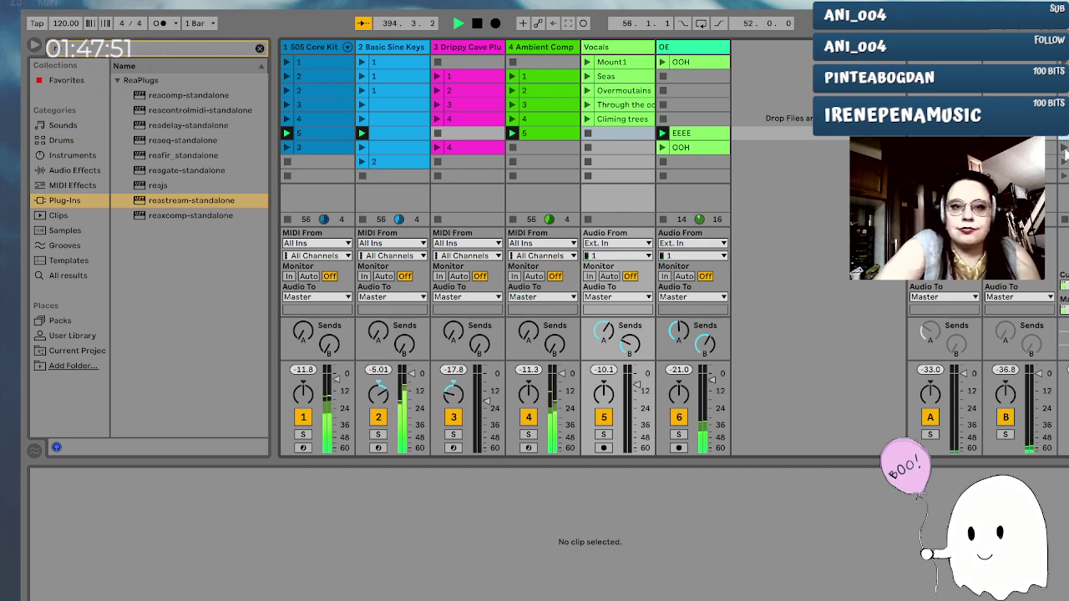
{"action": "left_click", "coordinate": [1063, 147]}
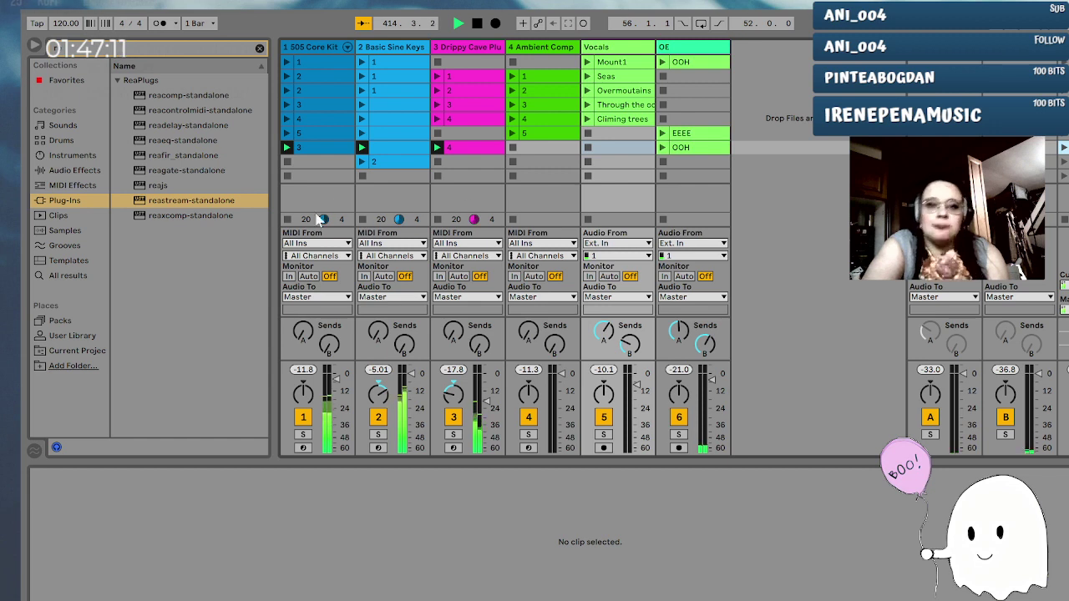
Stop the Drippy Cave Pluck and 505 Core Kit tracks, and end with Basic Sine Keys clip 2 before stopping that track too
{"action": "left_click", "coordinate": [438, 176]}
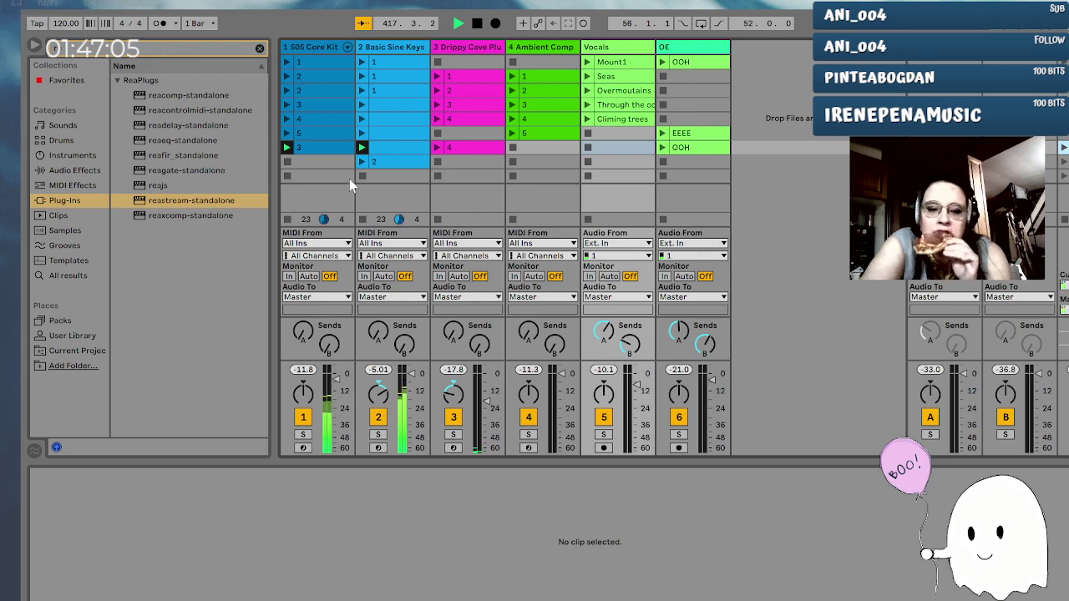
{"action": "left_click", "coordinate": [287, 163]}
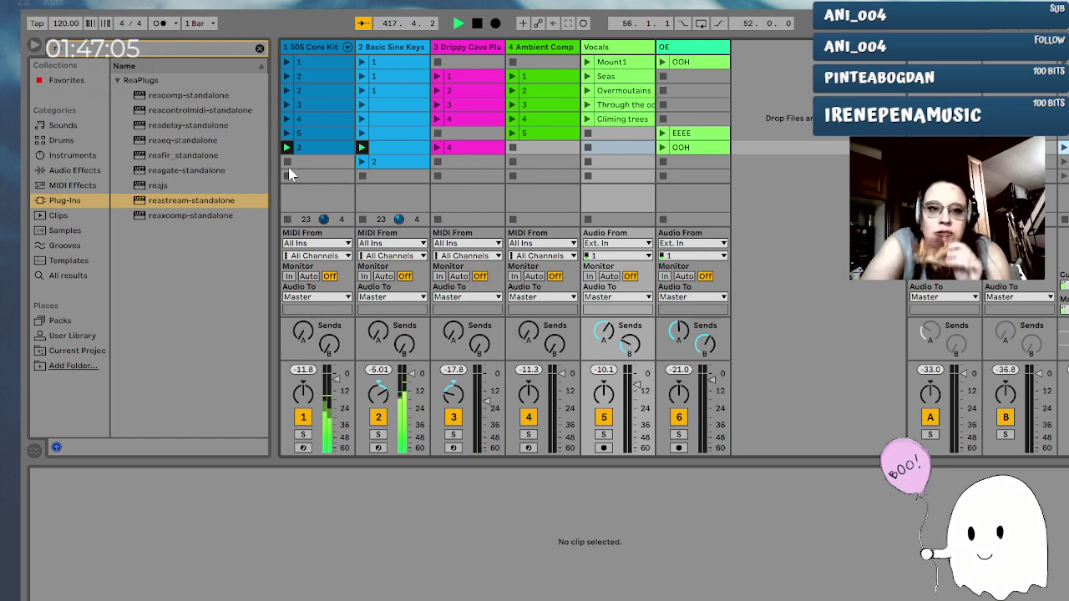
{"action": "left_click", "coordinate": [364, 164]}
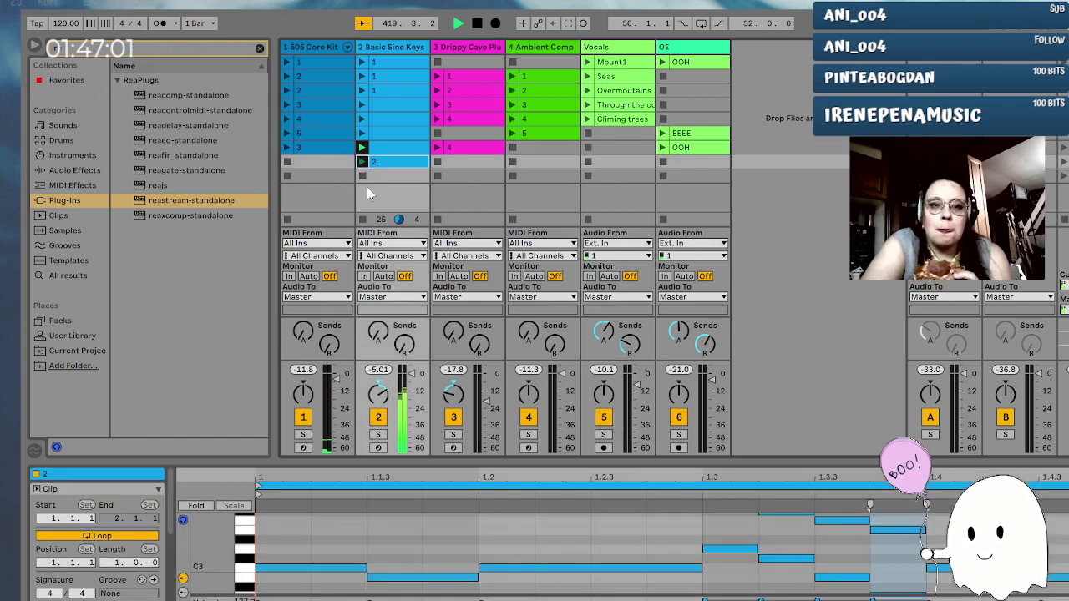
{"action": "left_click", "coordinate": [363, 176]}
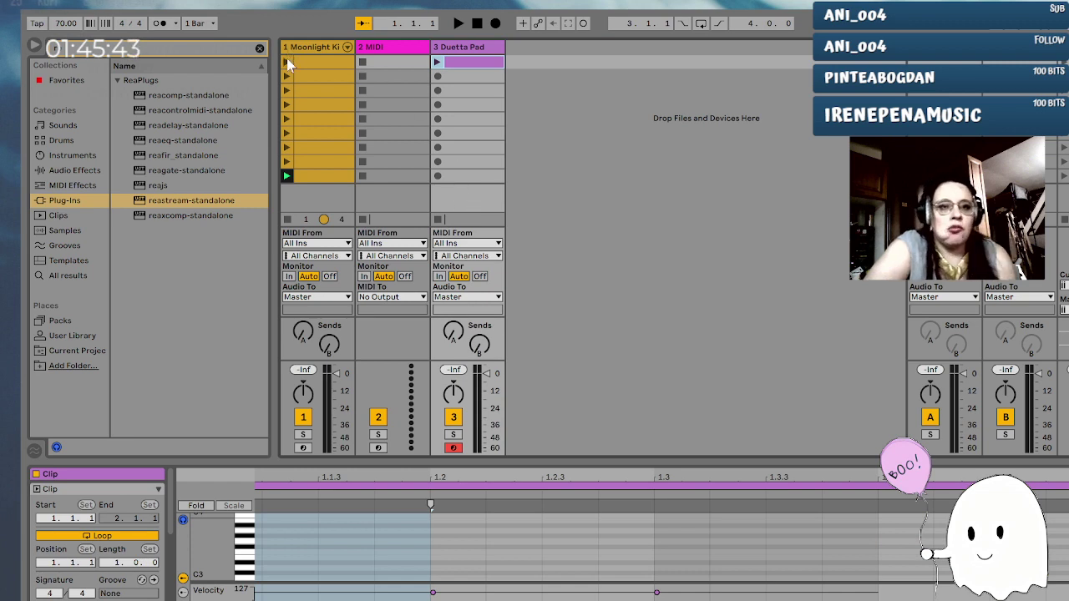
Launch the first two Moonlight Kit clips in turn, and move the Duetta Pad clip down to the second slot and launch it
{"action": "left_click", "coordinate": [287, 63]}
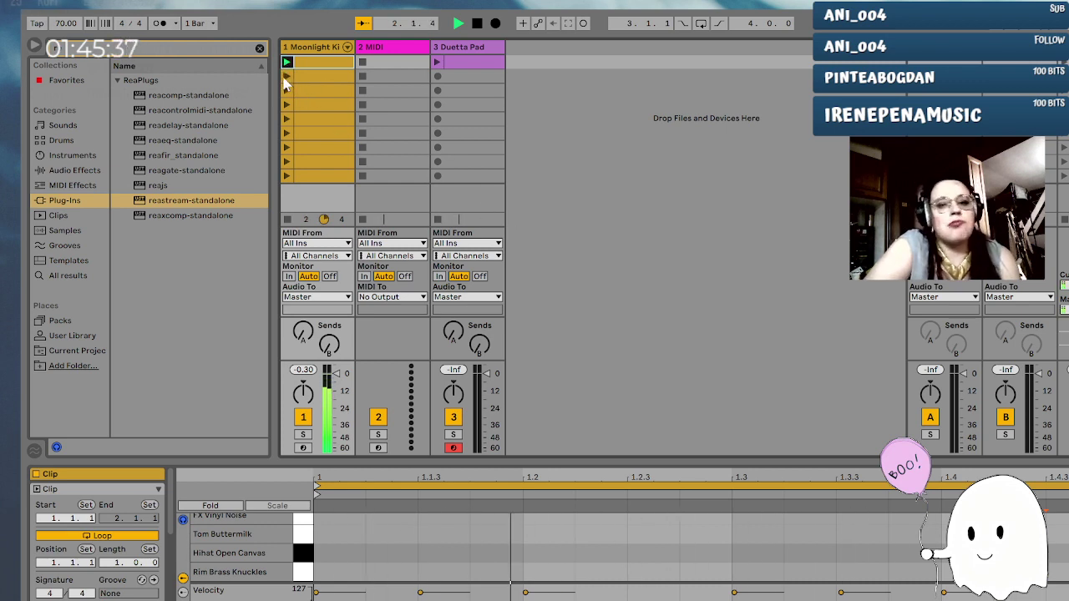
{"action": "left_click", "coordinate": [286, 76]}
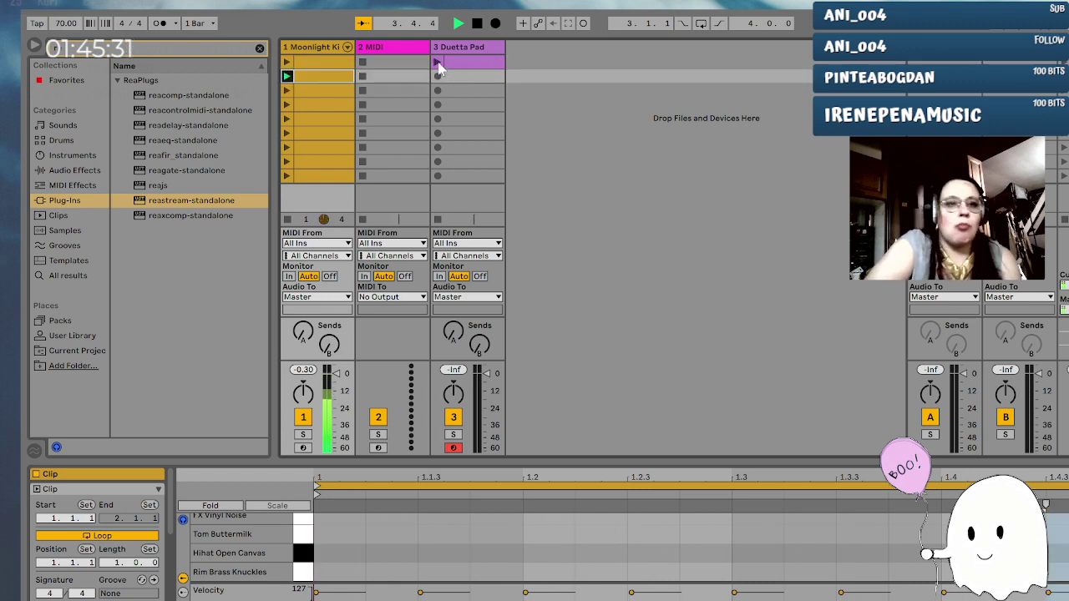
{"action": "left_click", "coordinate": [444, 63]}
{"action": "left_click_drag", "start_coordinate": [450, 76], "coordinate": [448, 75]}
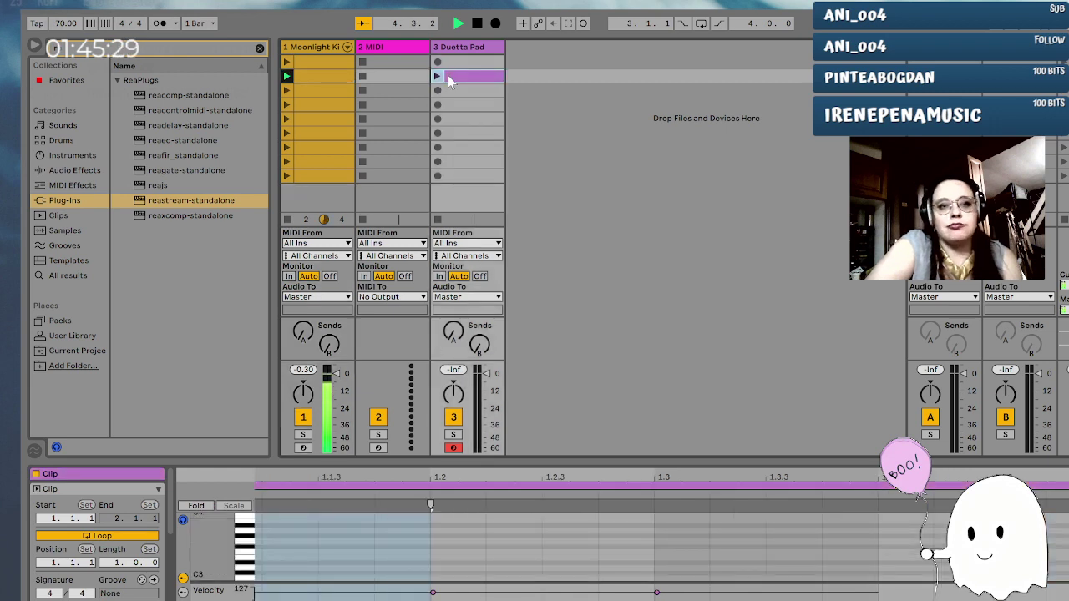
{"action": "left_click", "coordinate": [437, 76]}
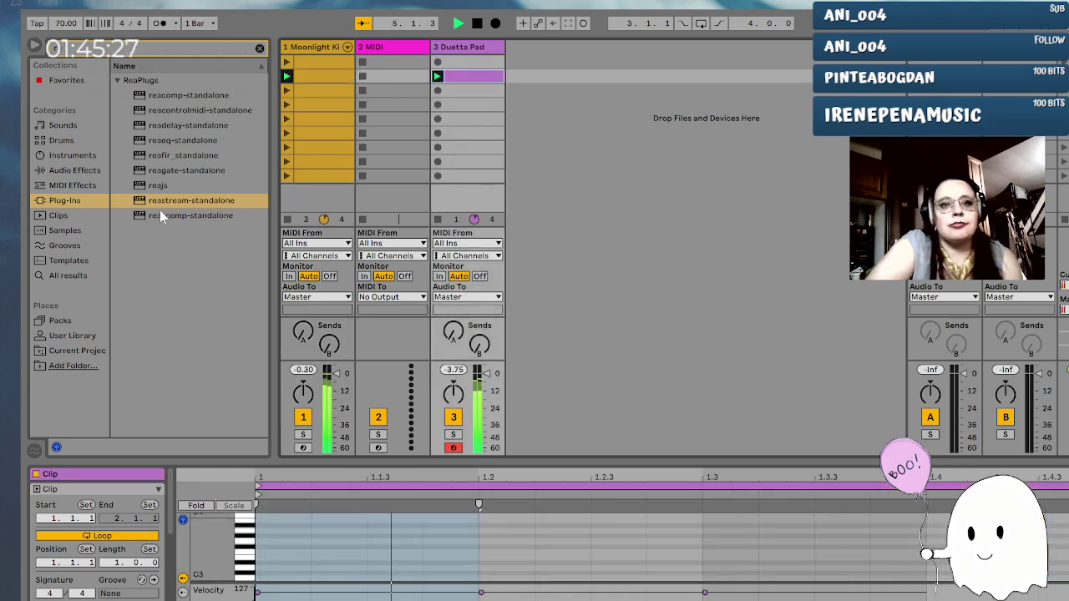
Launch the third, fourth and fifth Moonlight Kit drum clips in turn while the pad keeps playing
{"action": "left_click", "coordinate": [286, 90]}
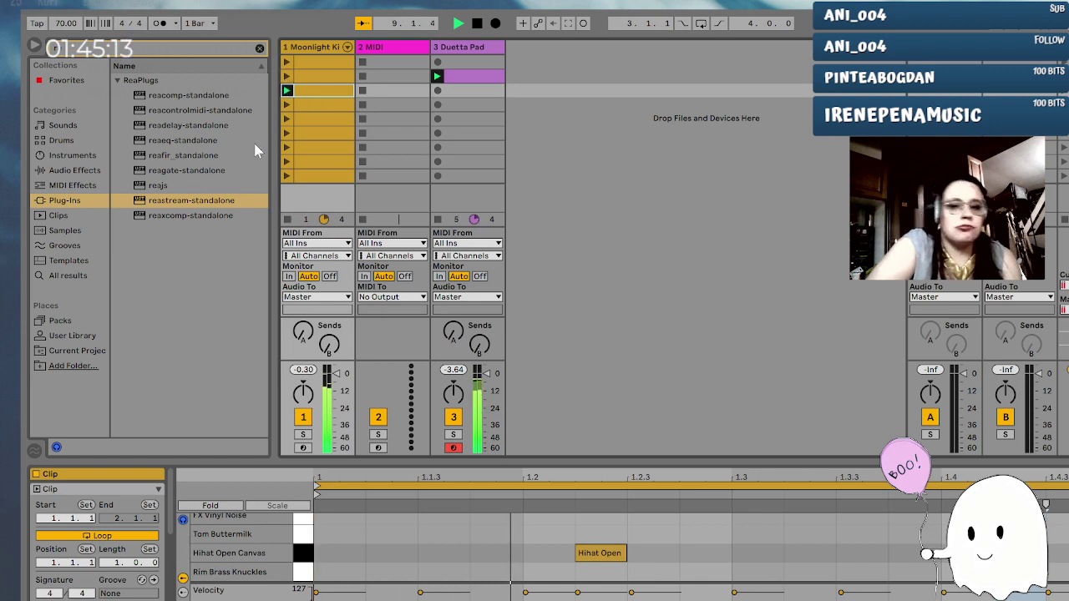
{"action": "left_click", "coordinate": [287, 105]}
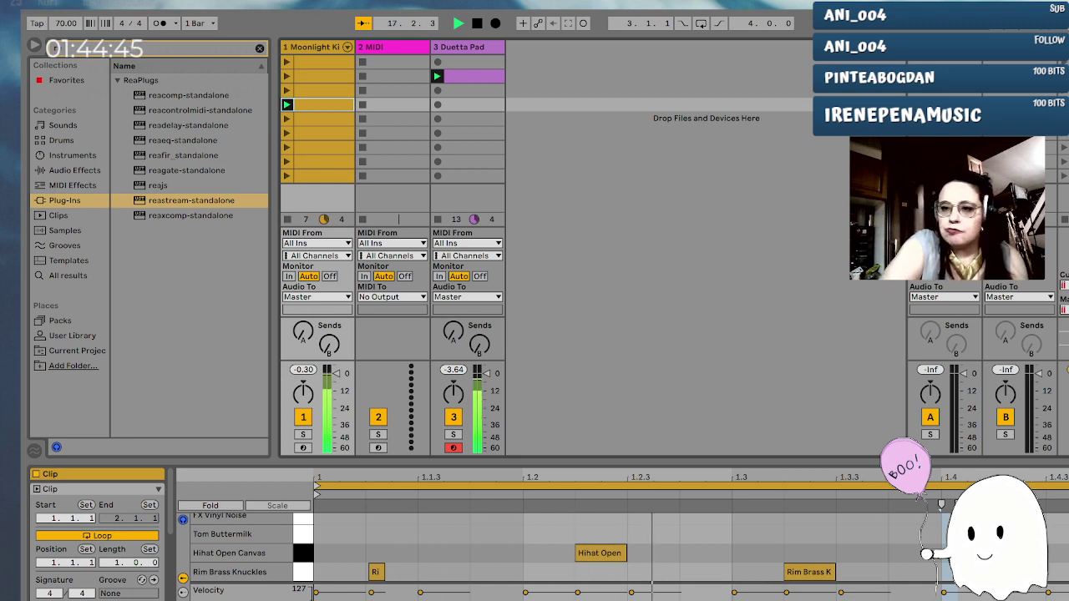
{"action": "left_click", "coordinate": [288, 119]}
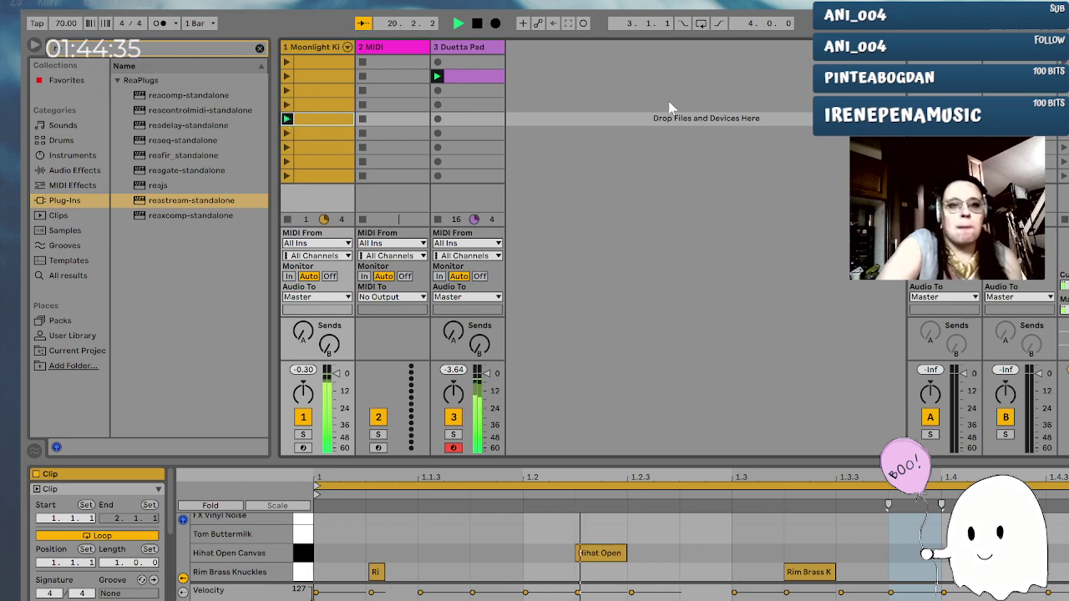
Launch the sixth through ninth Moonlight Kit drum clips in turn over the Duetta Pad, and stop the playback
{"action": "left_click", "coordinate": [286, 135]}
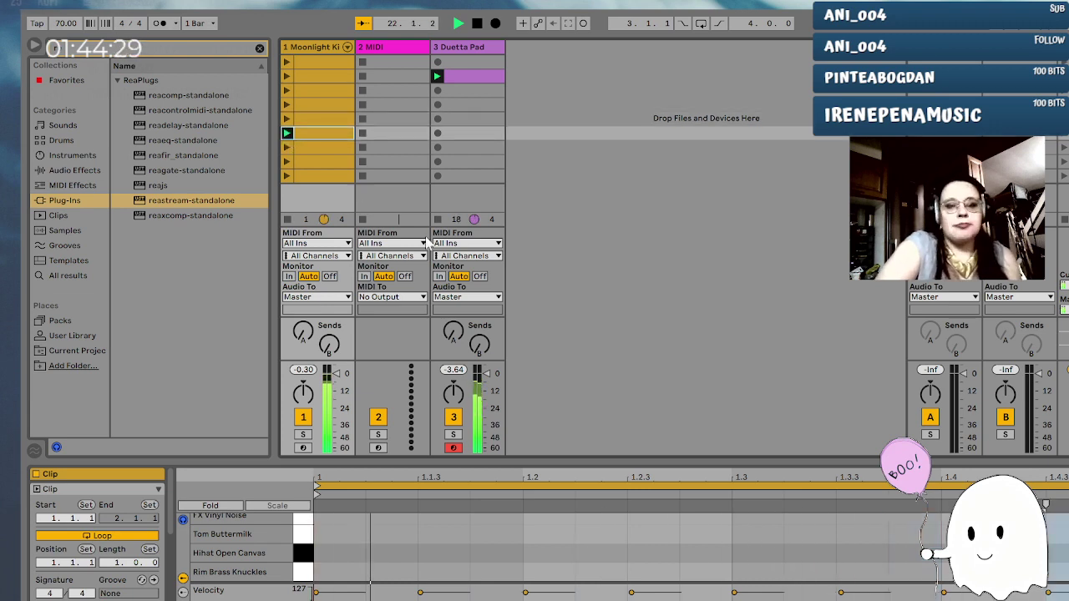
{"action": "left_click", "coordinate": [287, 147]}
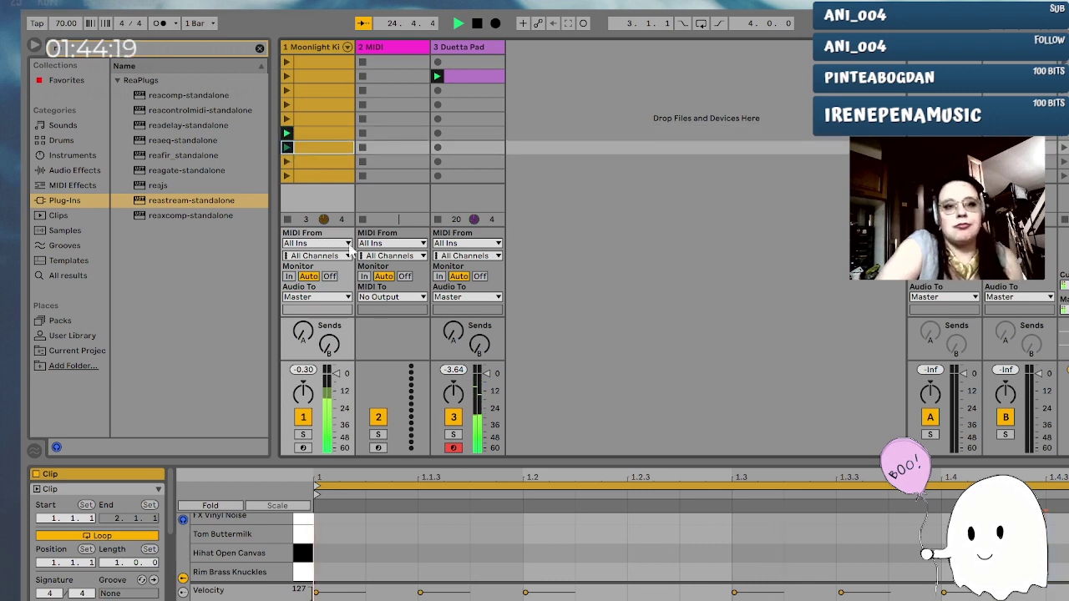
{"action": "left_click", "coordinate": [286, 162]}
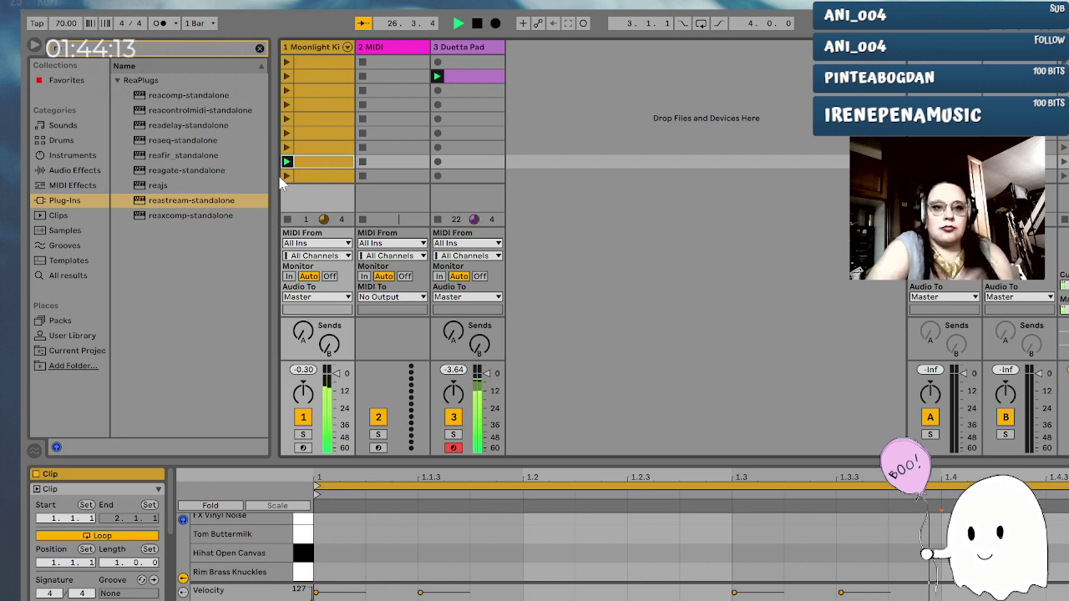
{"action": "left_click", "coordinate": [287, 176]}
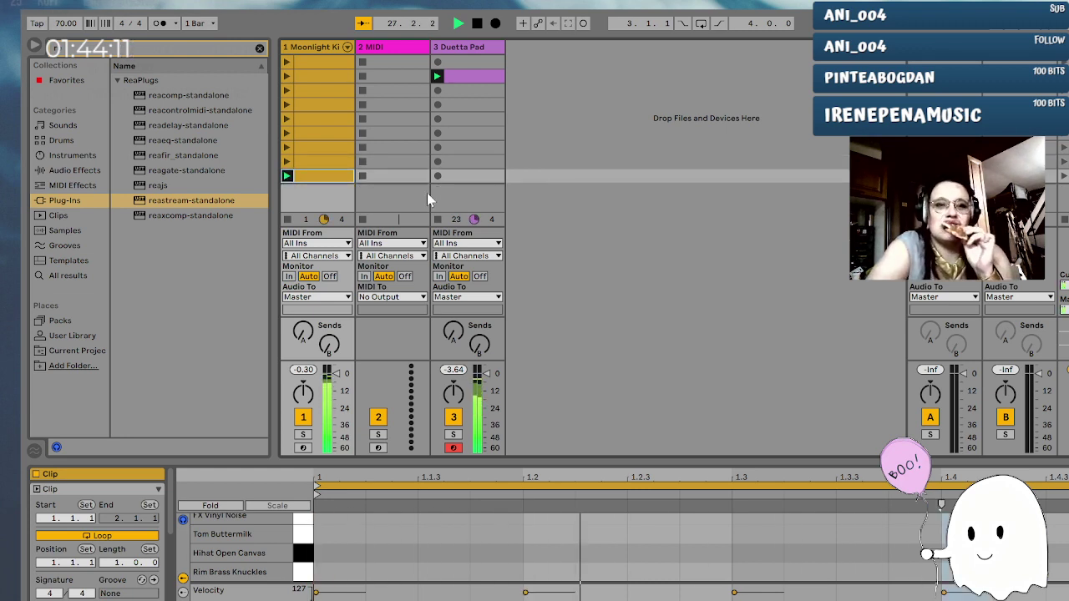
{"action": "left_click", "coordinate": [477, 23]}
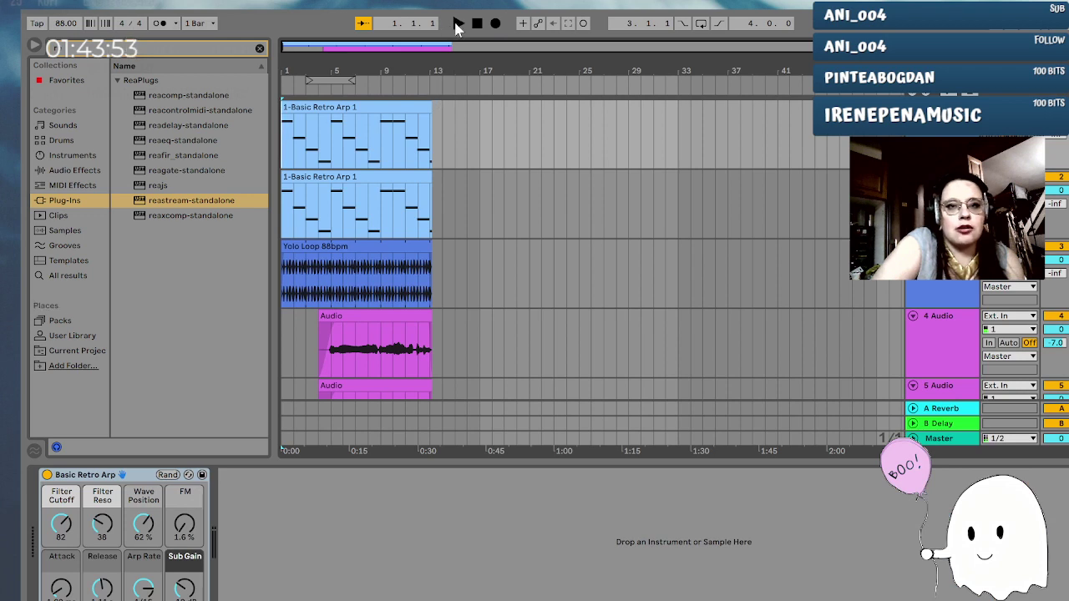
Play the 88 BPM Basic Retro Arp and Yolo Loop arrangement from the start, and stop it at the end
{"action": "left_click", "coordinate": [459, 25]}
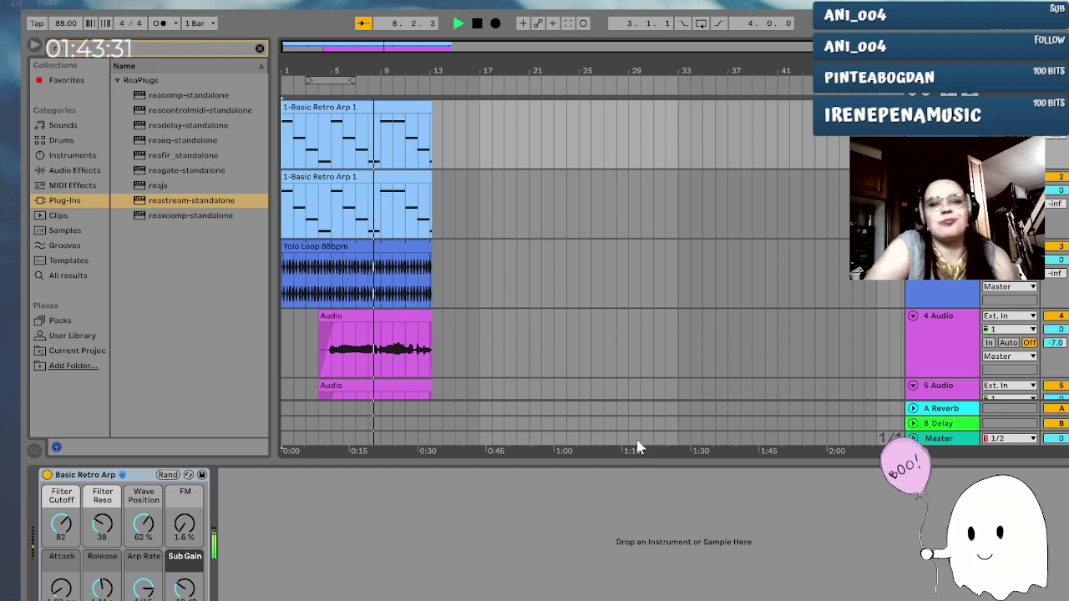
{"action": "left_click", "coordinate": [477, 24]}
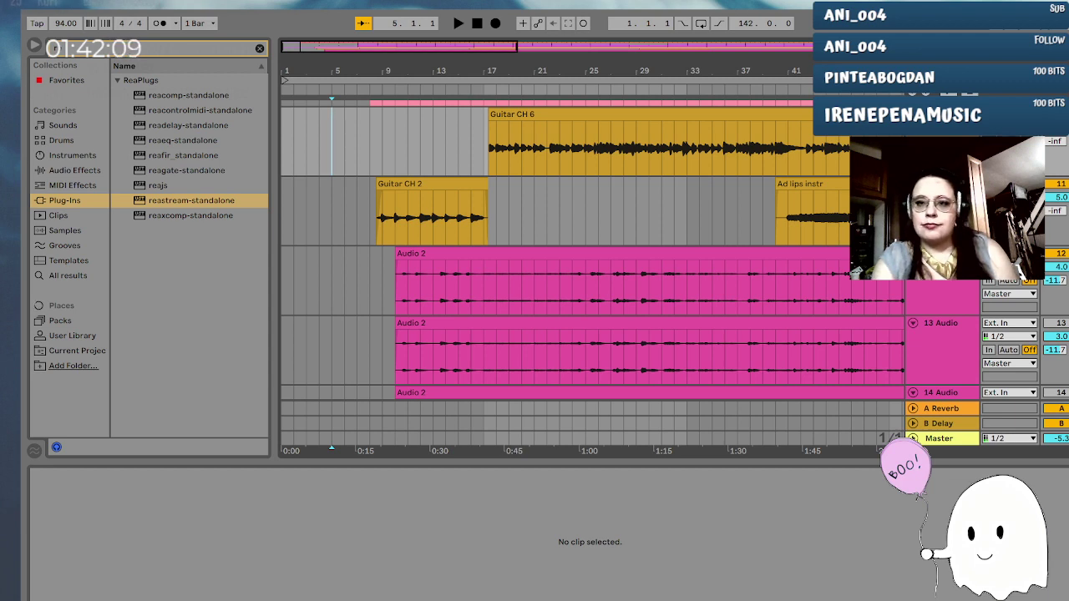
Look over the tracks of the 94 BPM arrangement, from the Neo Soul clips through piano and guitar to the Audio 2 vocals
{"action": "scroll", "coordinate": [592, 251], "scroll_direction": "up", "scroll_amount": 10}
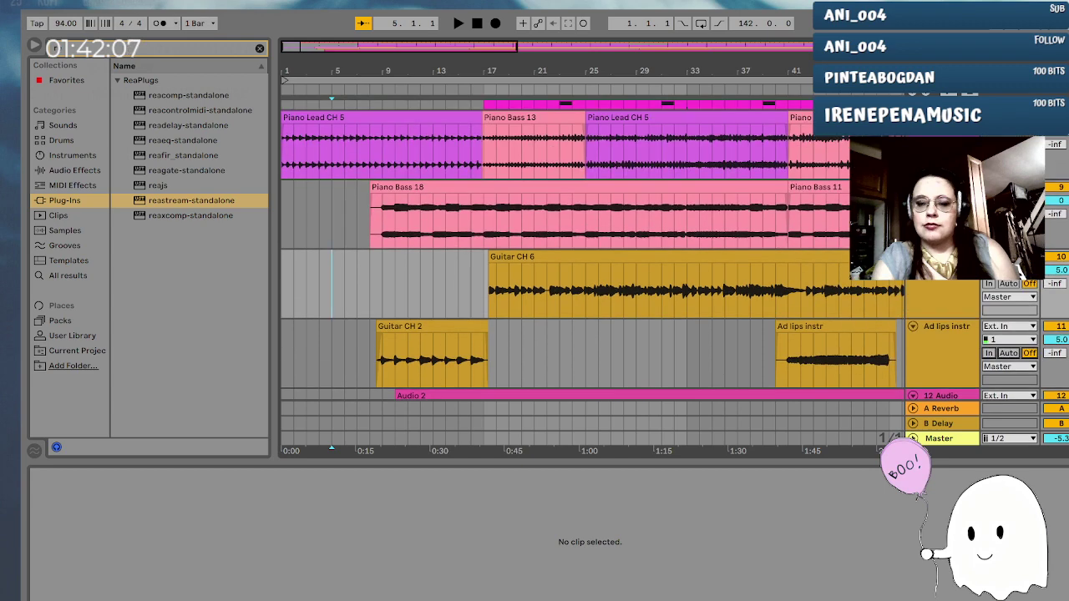
{"action": "scroll", "coordinate": [592, 251], "scroll_direction": "down", "scroll_amount": 10}
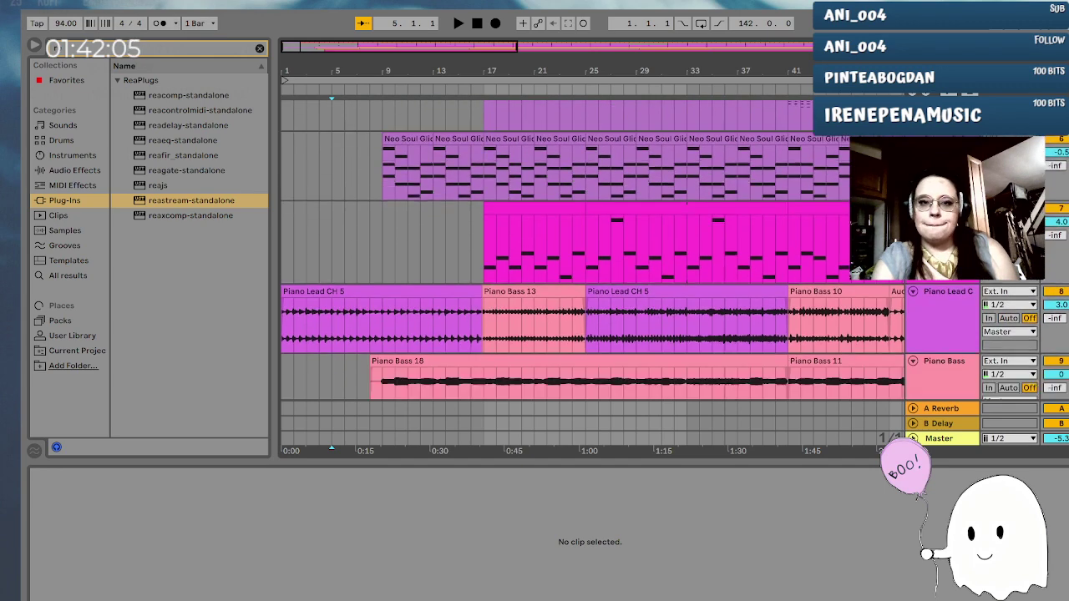
{"action": "scroll", "coordinate": [592, 251], "scroll_direction": "down", "scroll_amount": 4}
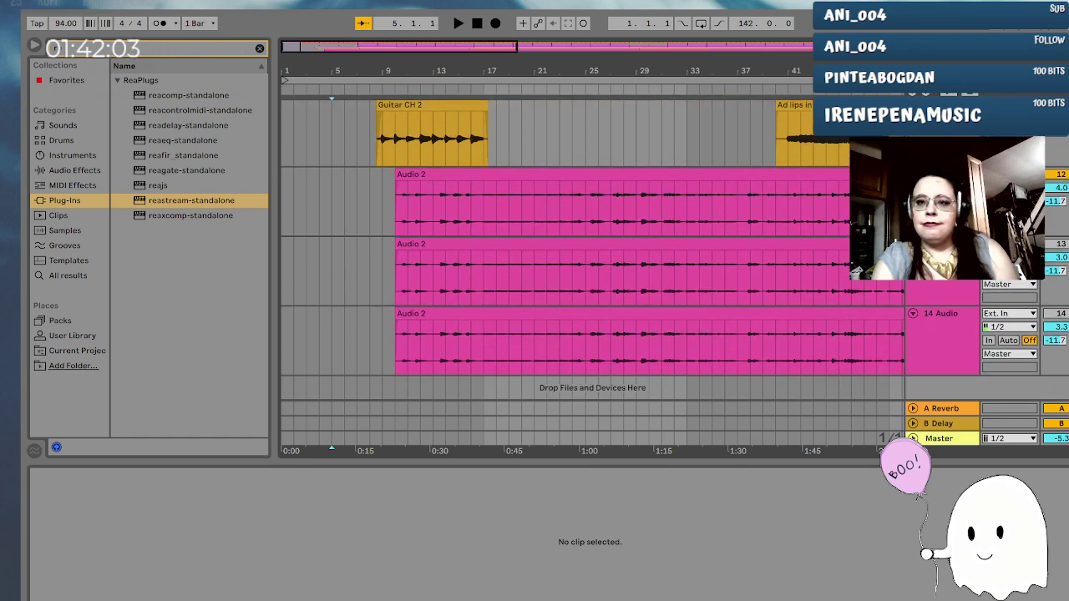
{"action": "scroll", "coordinate": [592, 251], "scroll_direction": "up", "scroll_amount": 6}
{"action": "scroll", "coordinate": [593, 250], "scroll_direction": "up", "scroll_amount": 8}
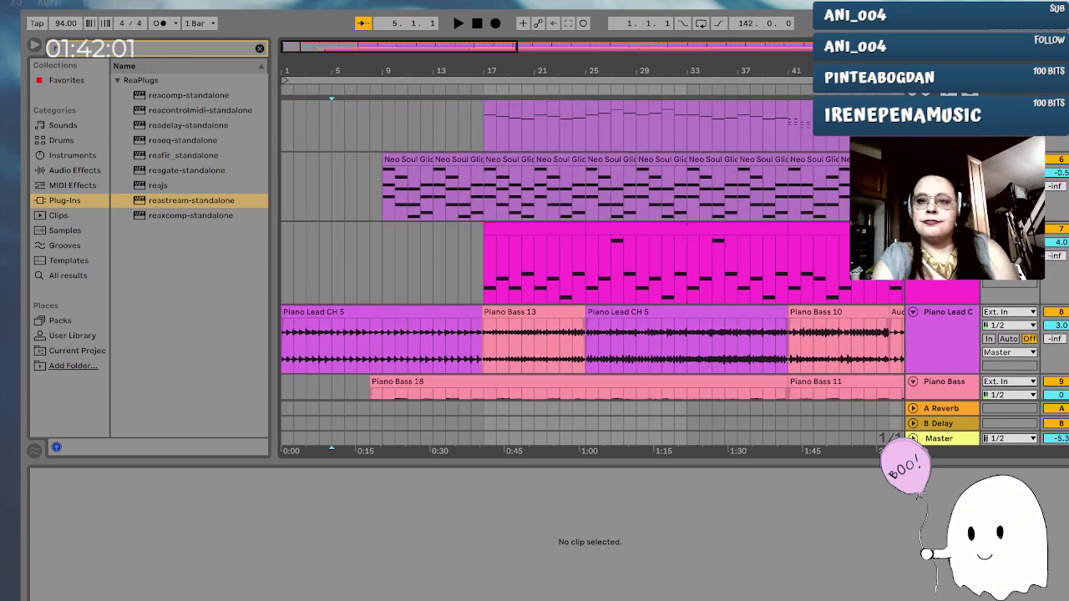
{"action": "scroll", "coordinate": [635, 209], "scroll_direction": "up", "scroll_amount": 2}
{"action": "scroll", "coordinate": [676, 170], "scroll_direction": "down", "scroll_amount": 8}
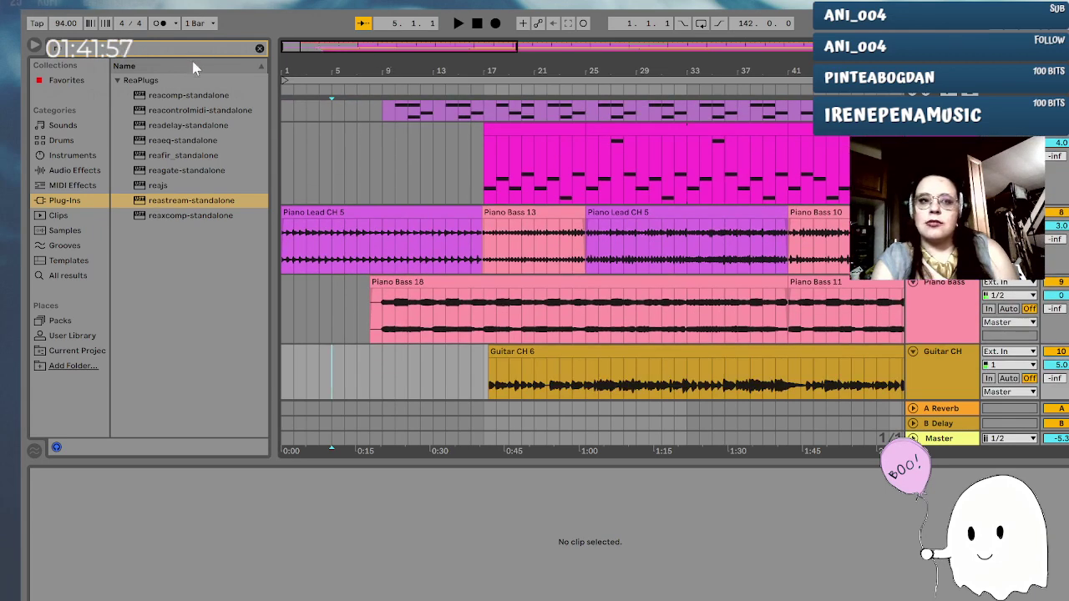
{"action": "scroll", "coordinate": [685, 325], "scroll_direction": "down", "scroll_amount": 5}
{"action": "scroll", "coordinate": [534, 250], "scroll_direction": "down", "scroll_amount": 2}
{"action": "scroll", "coordinate": [459, 190], "scroll_direction": "up", "scroll_amount": 5}
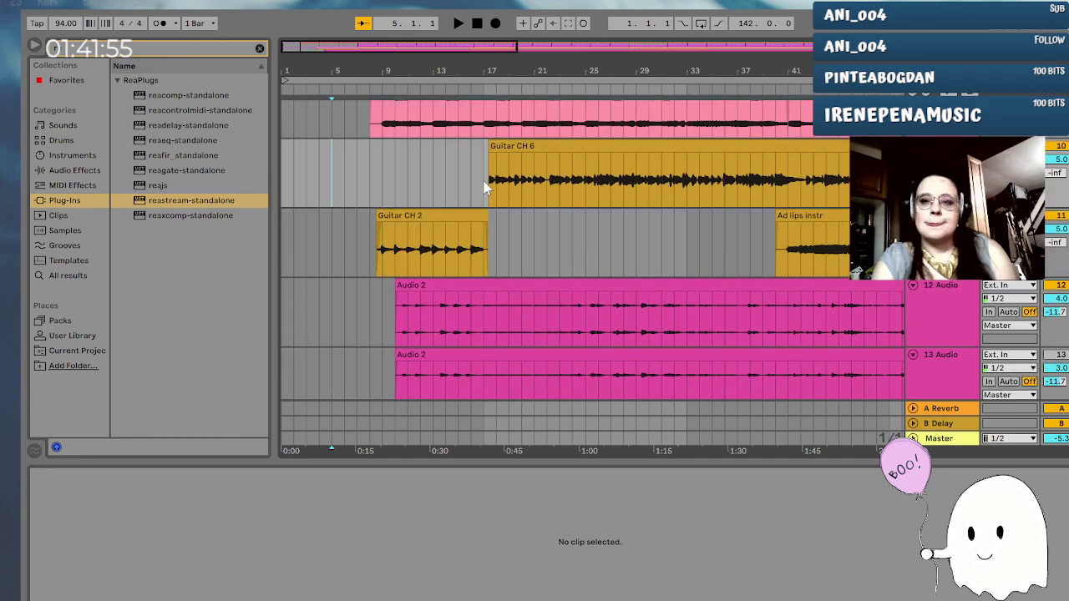
{"action": "scroll", "coordinate": [485, 188], "scroll_direction": "up", "scroll_amount": 3}
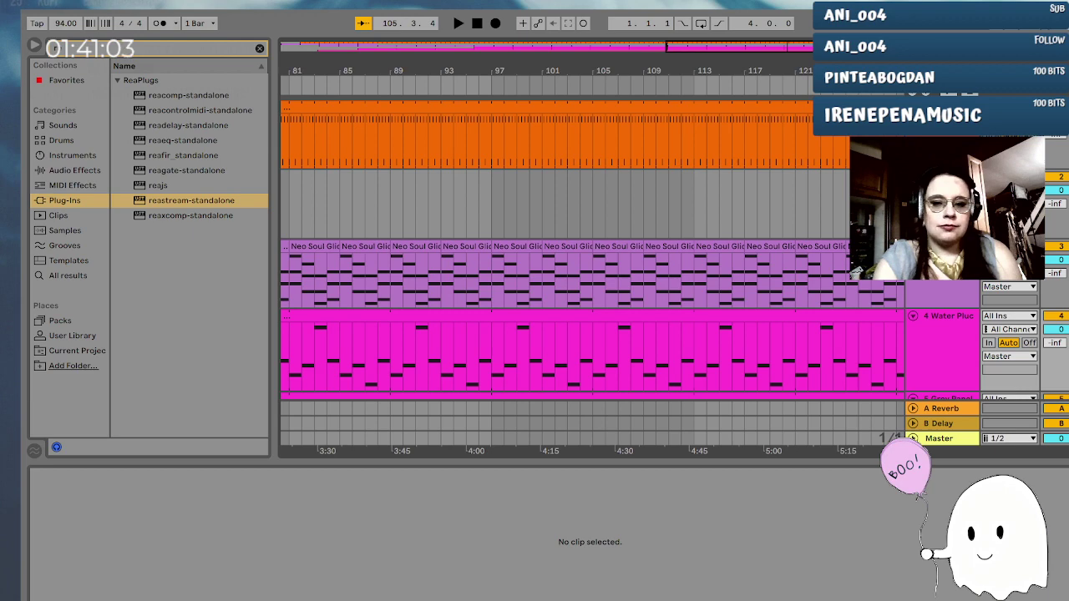
Check the Neo Soul arrangement's tracks down to 6 Audio, return to the beginning and play it from there
{"action": "scroll", "coordinate": [954, 327], "scroll_direction": "down", "scroll_amount": 5}
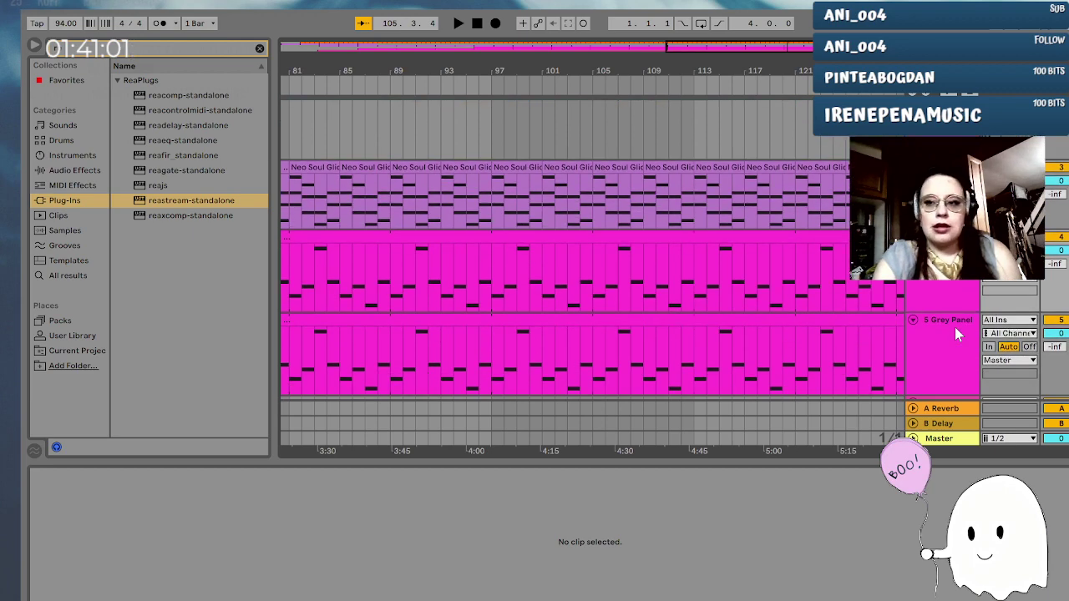
{"action": "scroll", "coordinate": [639, 393], "scroll_direction": "up", "scroll_amount": 5}
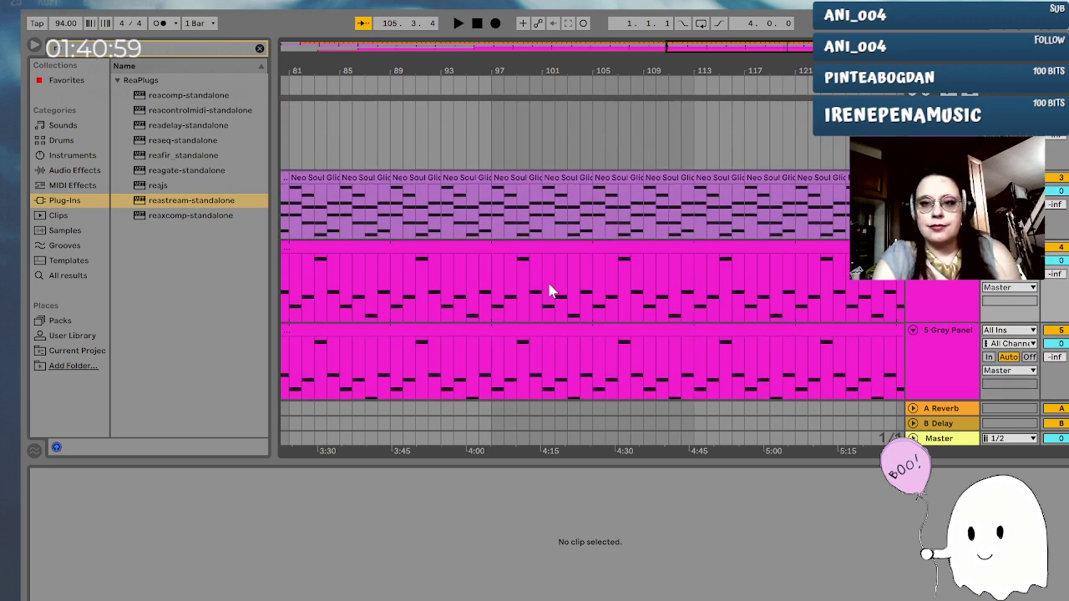
{"action": "scroll", "coordinate": [519, 251], "scroll_direction": "down", "scroll_amount": 5}
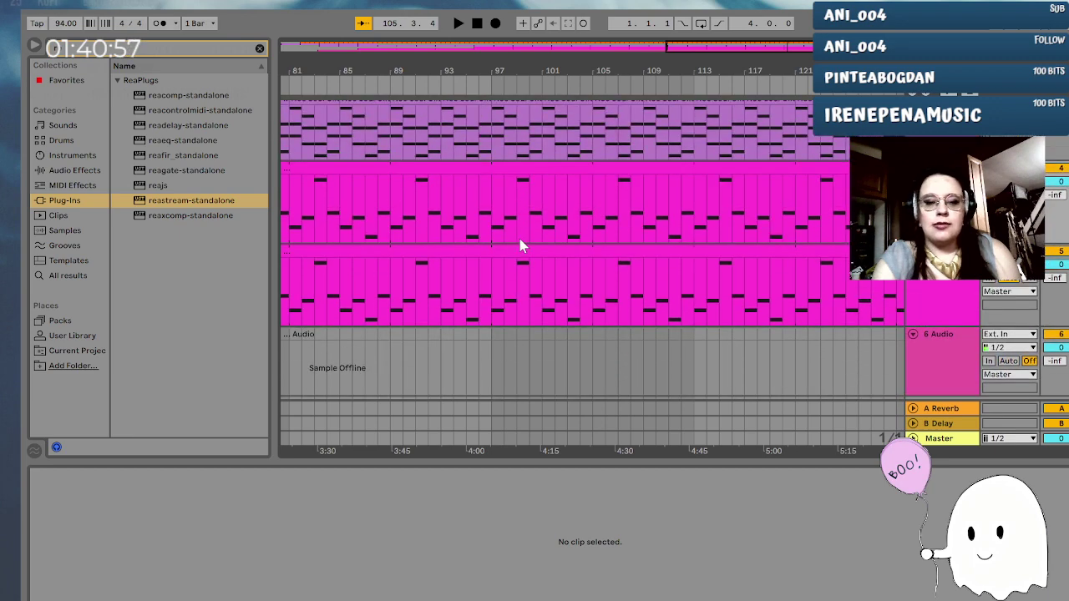
{"action": "scroll", "coordinate": [518, 238], "scroll_direction": "up", "scroll_amount": 2}
{"action": "scroll", "coordinate": [520, 239], "scroll_direction": "down", "scroll_amount": 2}
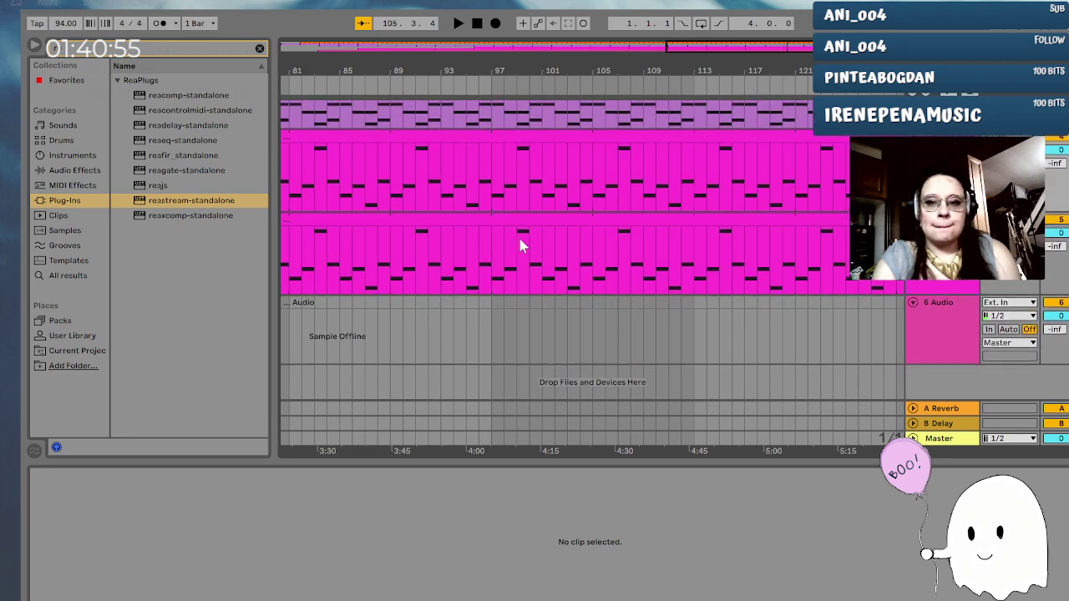
{"action": "scroll", "coordinate": [520, 239], "scroll_direction": "up", "scroll_amount": 3}
{"action": "left_click", "coordinate": [477, 23]}
{"action": "left_click", "coordinate": [459, 23]}
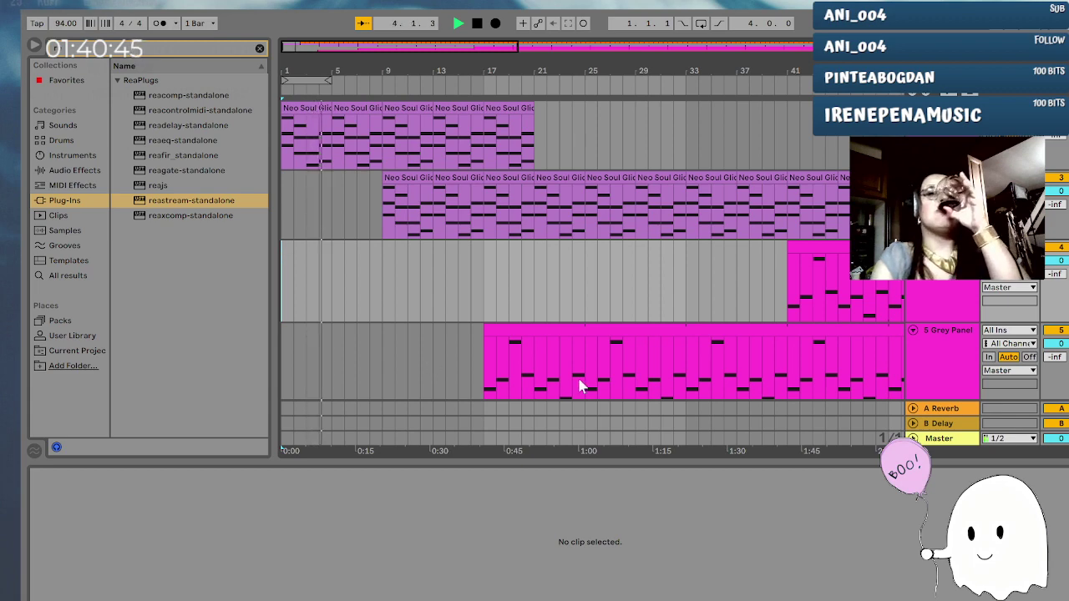
Skip the running playback ahead to about bar 22 and follow the Neo Soul, pluck and Grey Panel tracks as they play
{"action": "scroll", "coordinate": [590, 375], "scroll_direction": "up", "scroll_amount": 3}
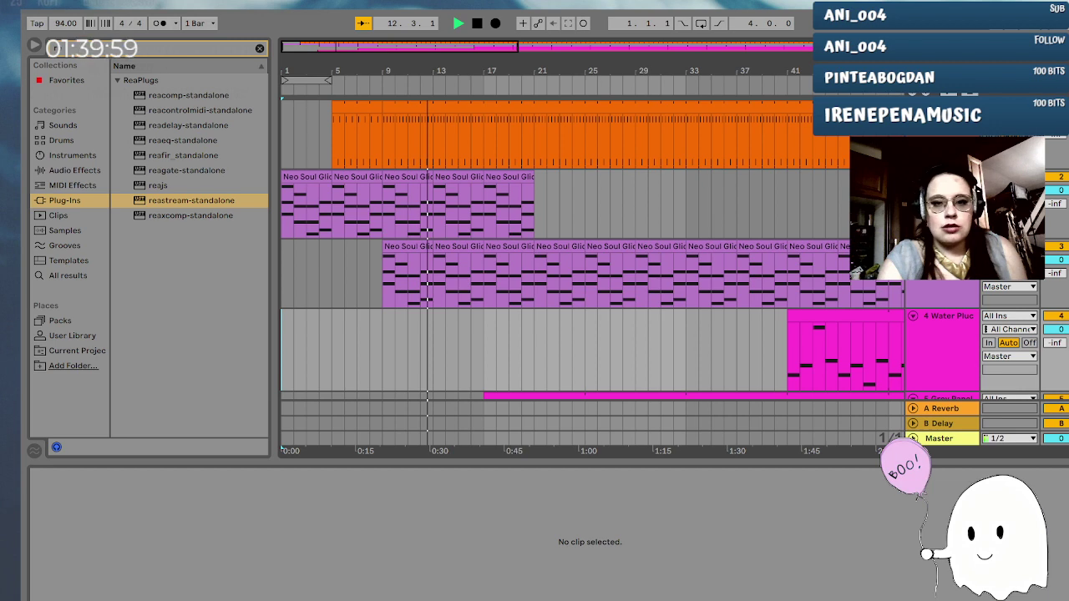
{"action": "left_click", "coordinate": [558, 451]}
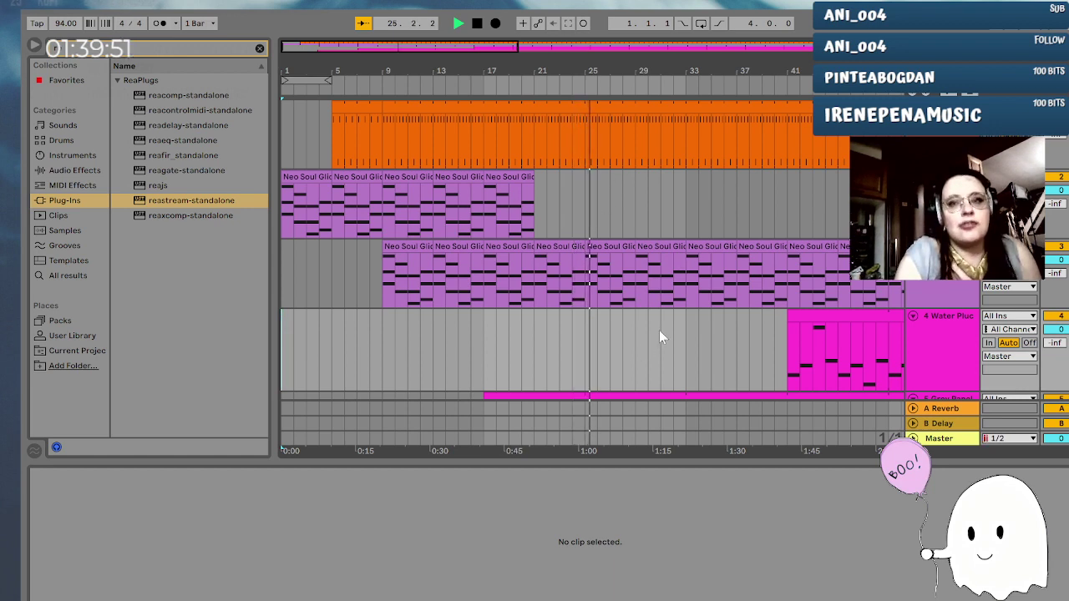
{"action": "scroll", "coordinate": [493, 302], "scroll_direction": "down", "scroll_amount": 1}
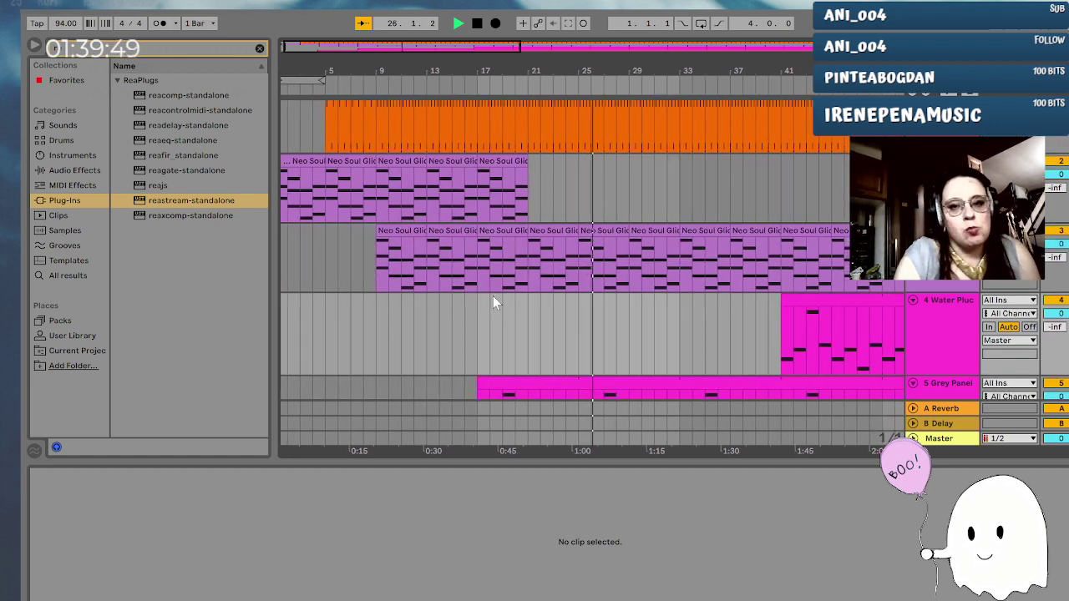
{"action": "scroll", "coordinate": [492, 299], "scroll_direction": "down", "scroll_amount": 1}
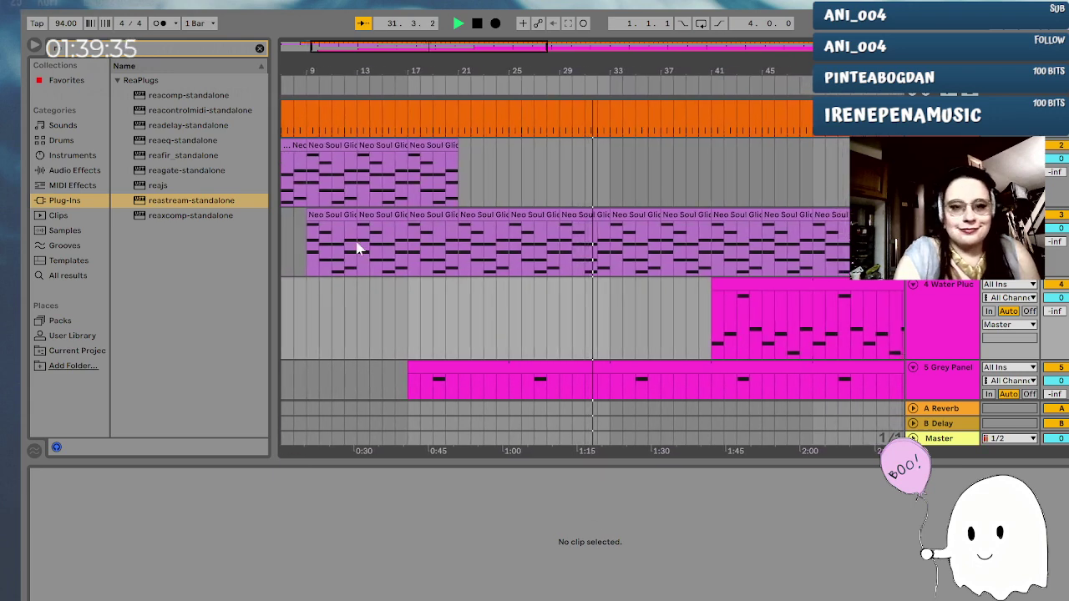
{"action": "scroll", "coordinate": [619, 314], "scroll_direction": "down", "scroll_amount": 3}
{"action": "scroll", "coordinate": [620, 320], "scroll_direction": "up", "scroll_amount": 2}
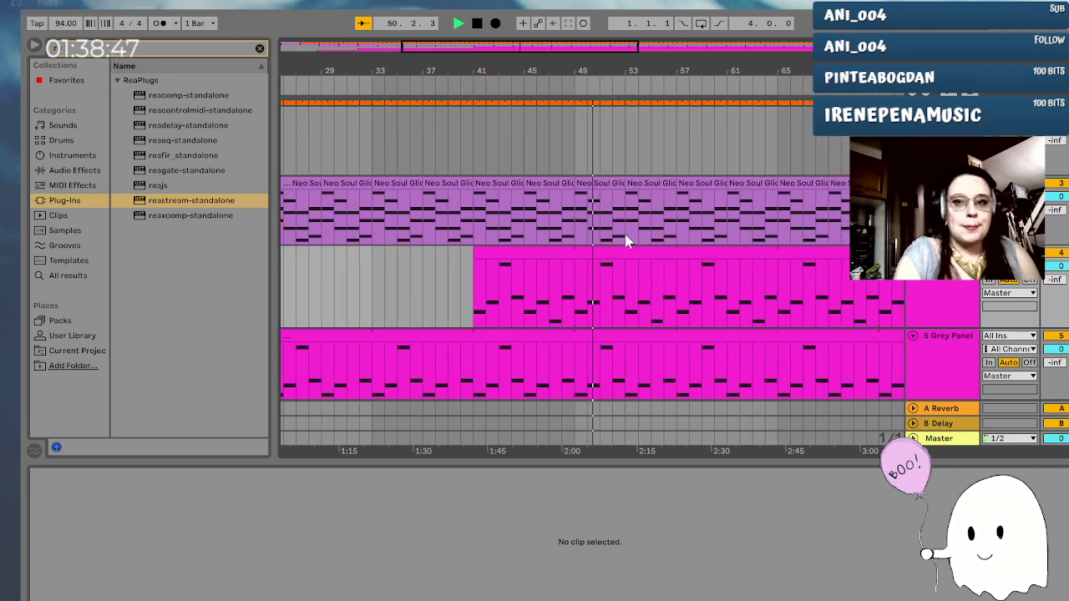
{"action": "scroll", "coordinate": [626, 238], "scroll_direction": "down", "scroll_amount": 2}
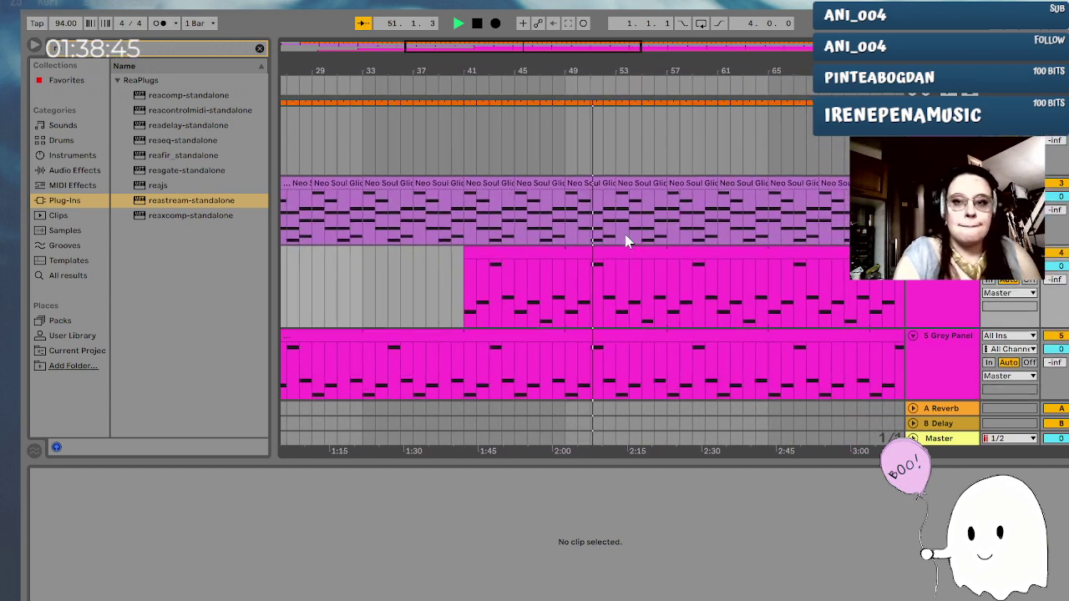
{"action": "scroll", "coordinate": [626, 239], "scroll_direction": "down", "scroll_amount": 2}
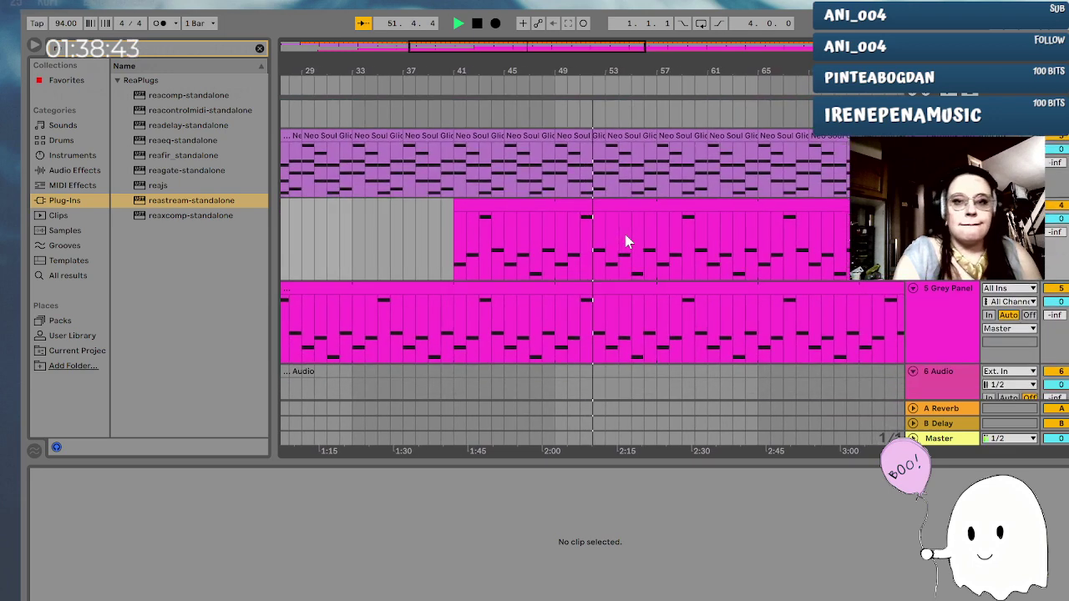
Review the tracks from the drums down to 6 Audio during playback, and stop it around bar 79
{"action": "scroll", "coordinate": [627, 203], "scroll_direction": "up", "scroll_amount": 1}
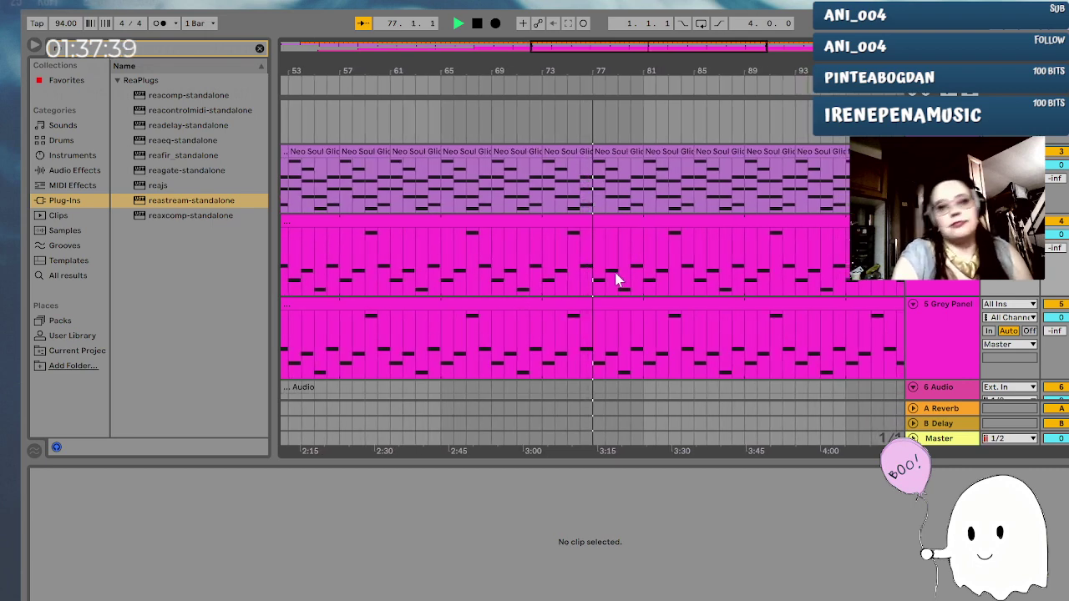
{"action": "scroll", "coordinate": [618, 267], "scroll_direction": "up", "scroll_amount": 3}
{"action": "scroll", "coordinate": [610, 289], "scroll_direction": "down", "scroll_amount": 5}
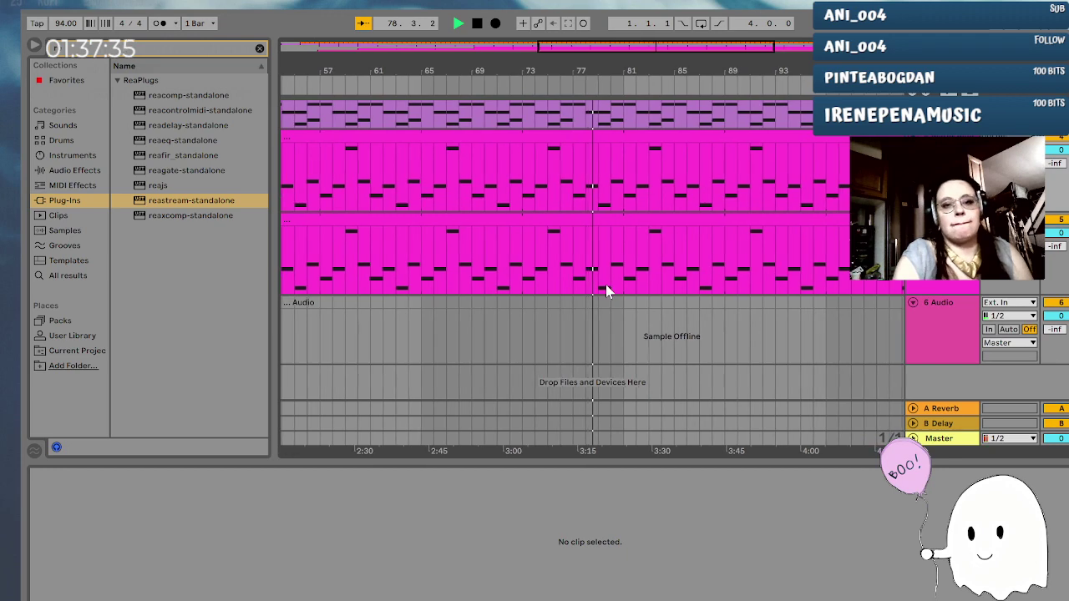
{"action": "scroll", "coordinate": [607, 291], "scroll_direction": "up", "scroll_amount": 4}
{"action": "scroll", "coordinate": [605, 291], "scroll_direction": "down", "scroll_amount": 1}
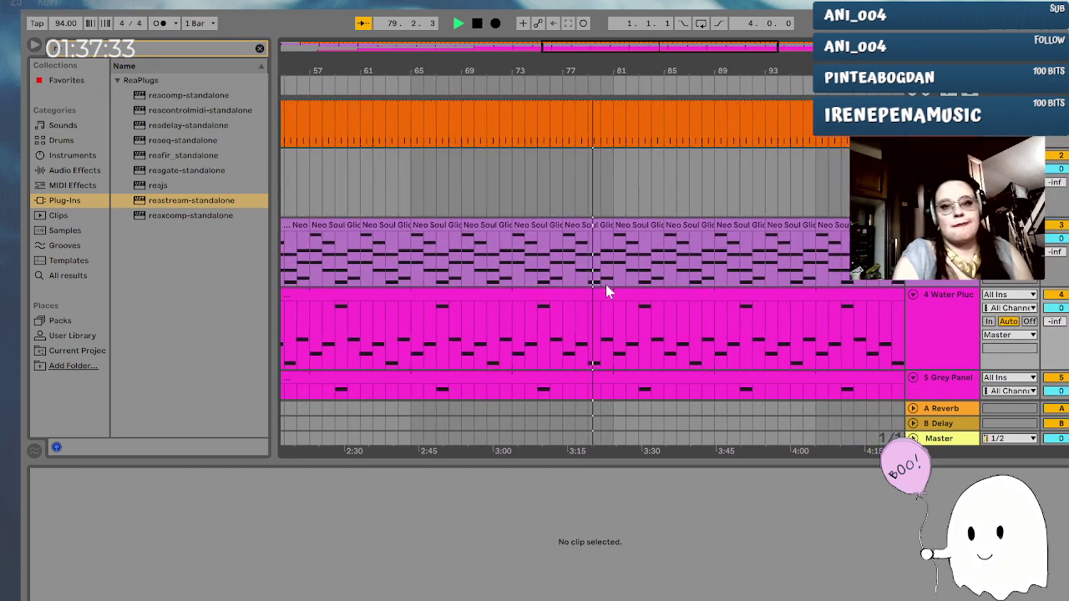
{"action": "left_click", "coordinate": [480, 26]}
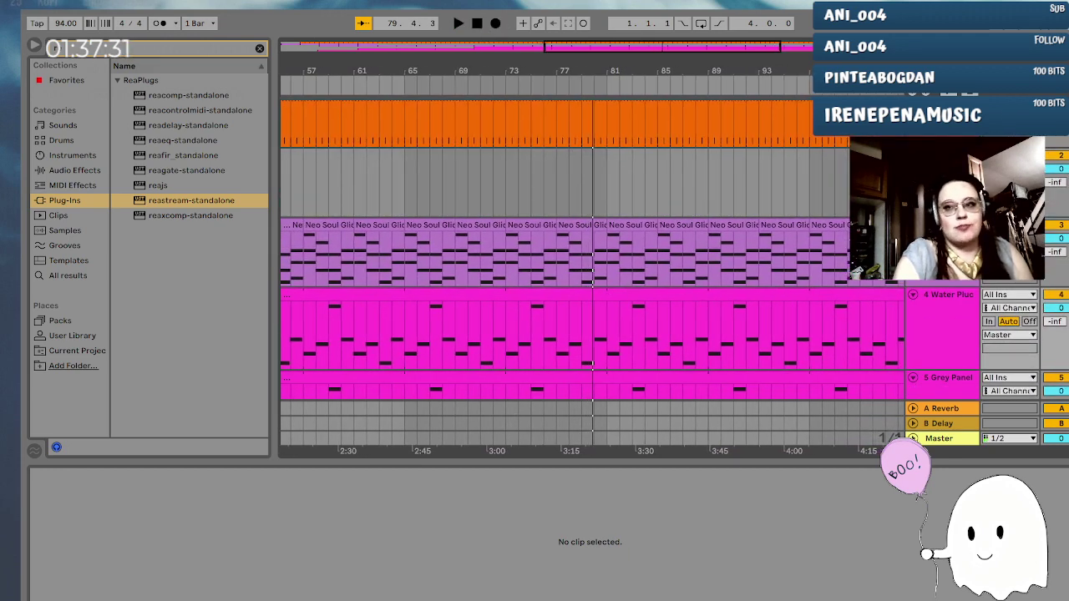